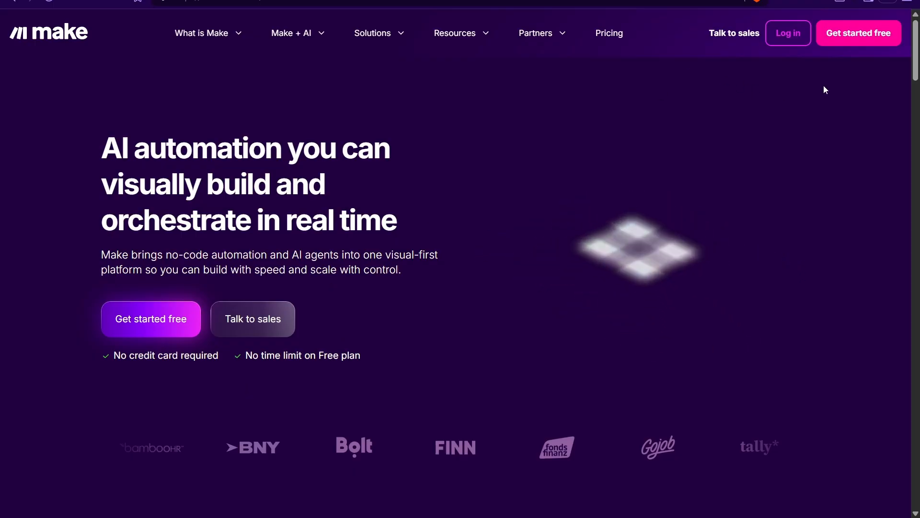
Create a free Make account by signing up with Google, using EU as the hosting region
left_click(869, 43)
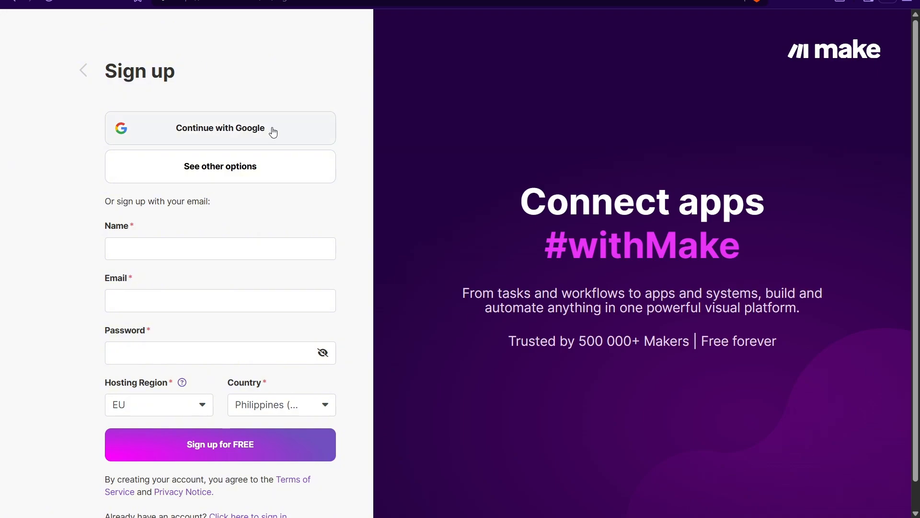
left_click(209, 165)
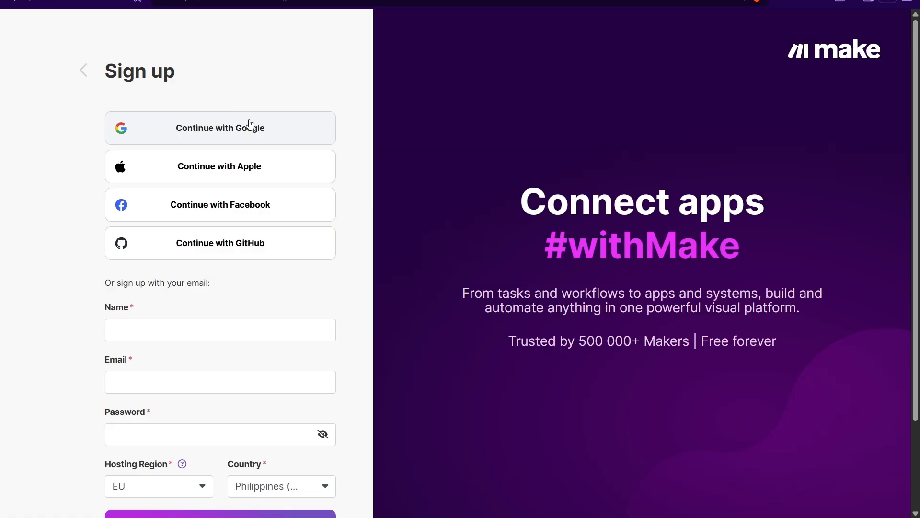
left_click(250, 125)
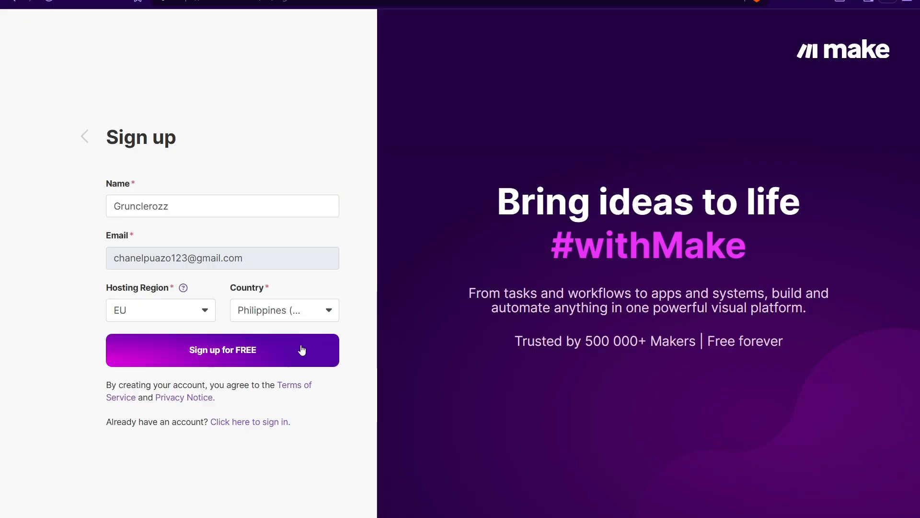
left_click(245, 347)
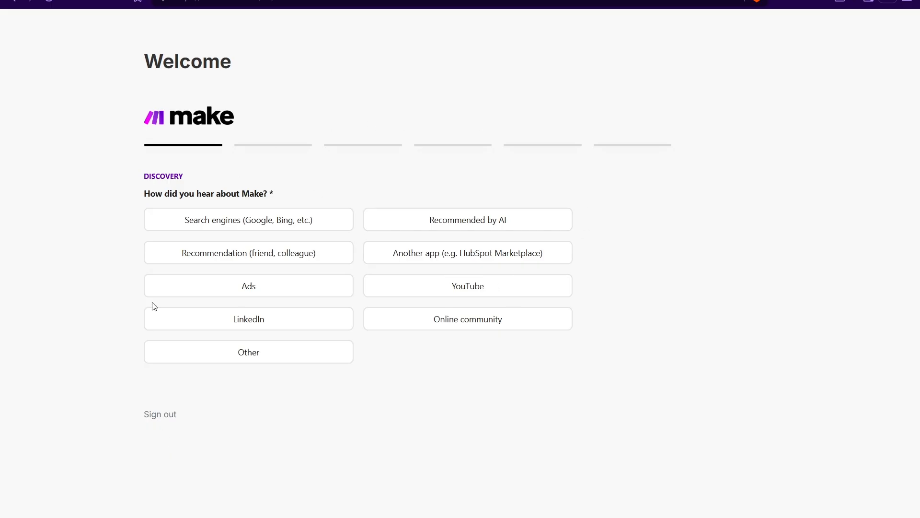
Answer the onboarding questions with Other as the discovery source and no experience with automation
left_click(296, 360)
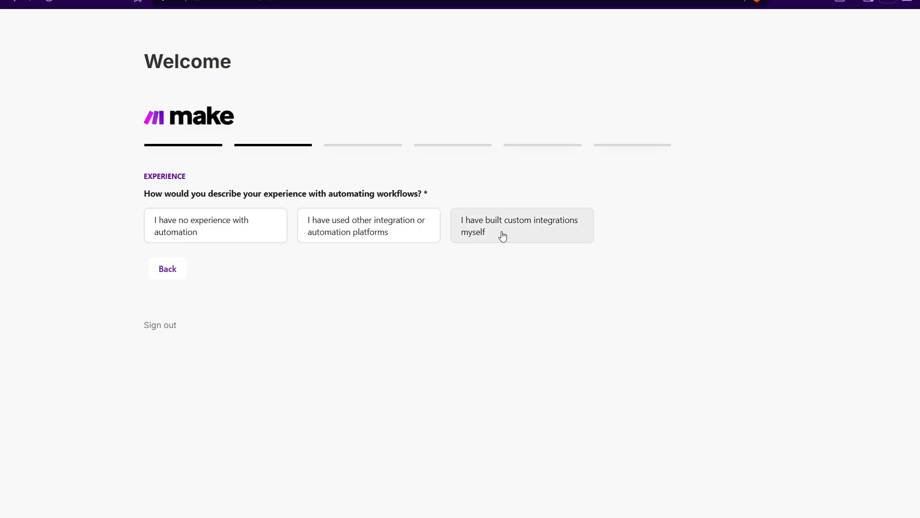
left_click(201, 228)
left_click(207, 232)
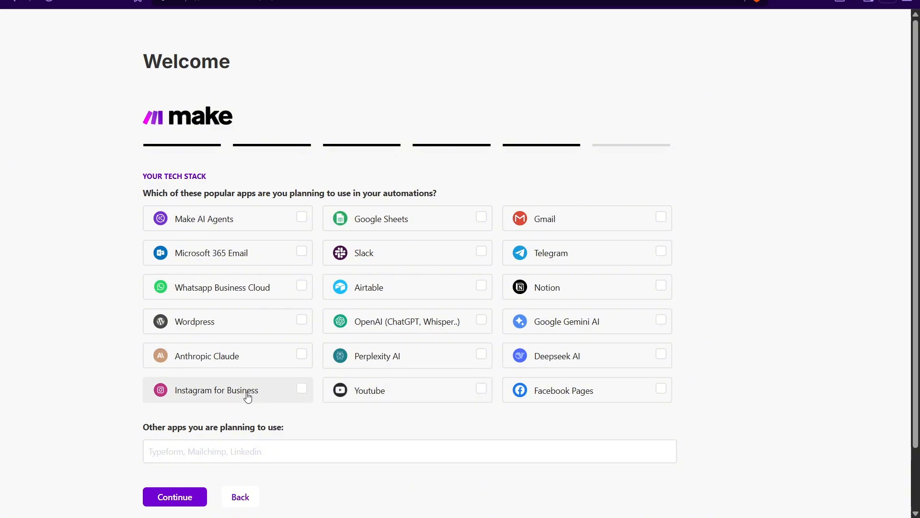
Choose Youtube, Wordpress and OpenAI as the planned apps and finish onboarding with the automation goal left blank
left_click(344, 393)
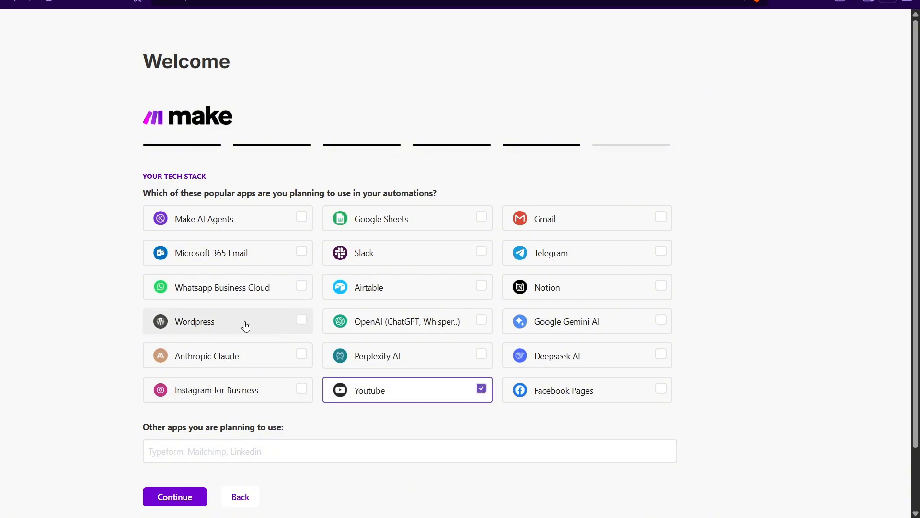
left_click(245, 322)
left_click(376, 321)
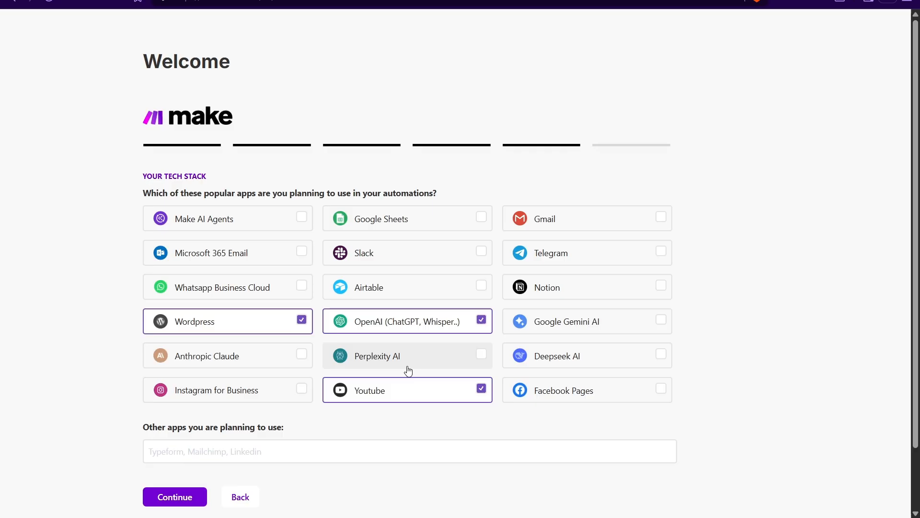
left_click(180, 496)
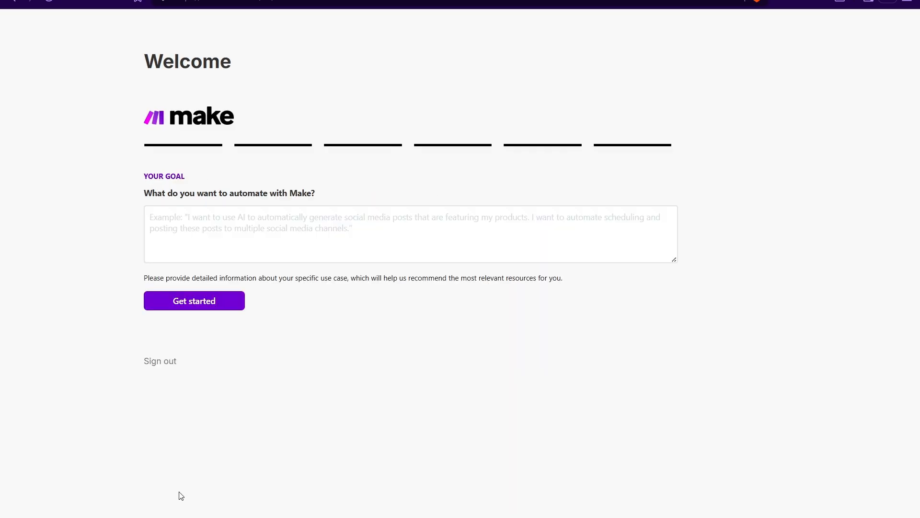
left_click(198, 310)
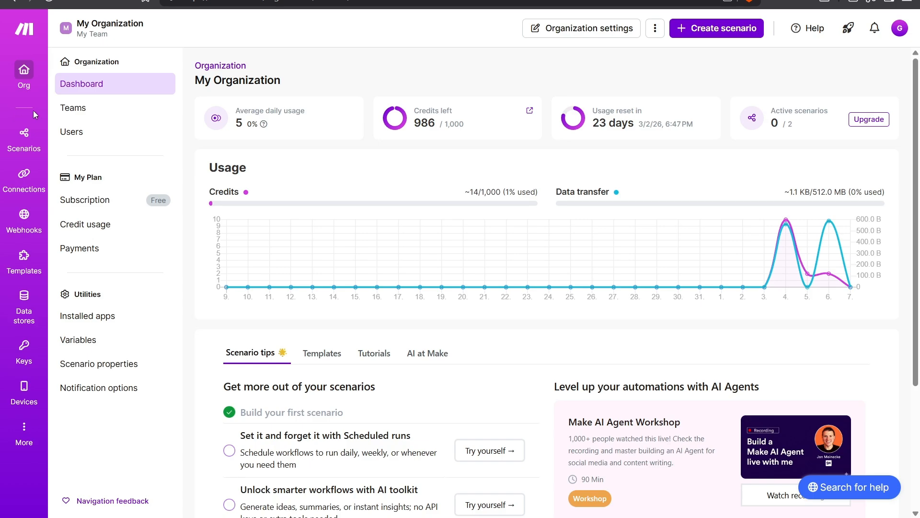
Go to the scenarios area and open the template gallery from there
left_click(25, 135)
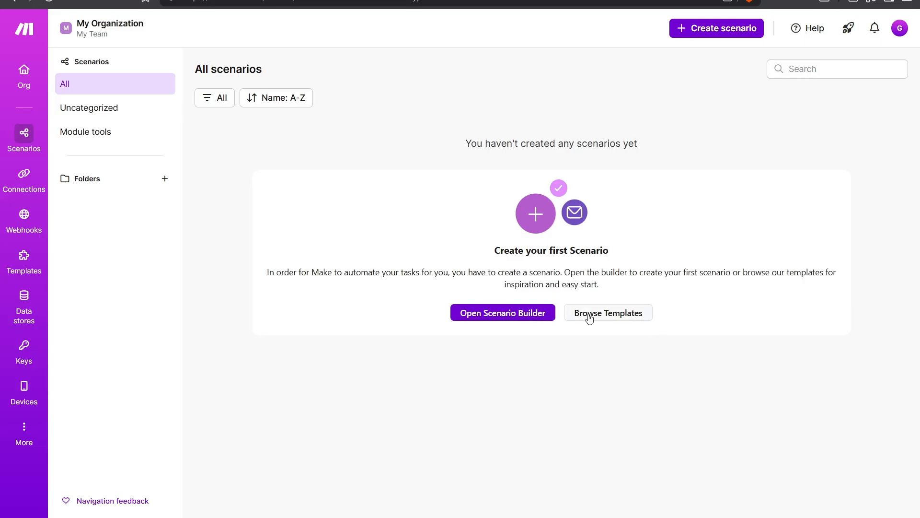
left_click(608, 312)
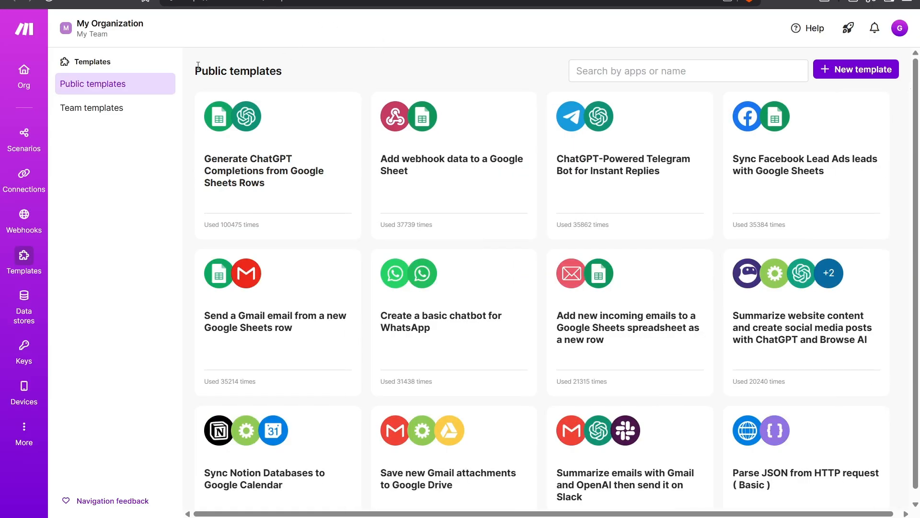
Look through the public templates and the apps offered in their search, and return to the scenarios page
left_click_drag(196, 70, 286, 65)
left_click(286, 66)
scroll(566, 115, "down", 9)
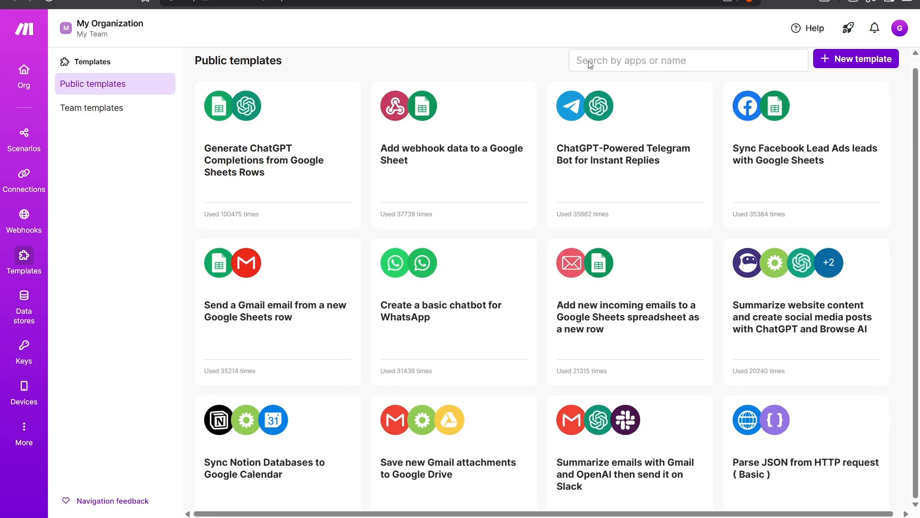
scroll(526, 200, "down", 5)
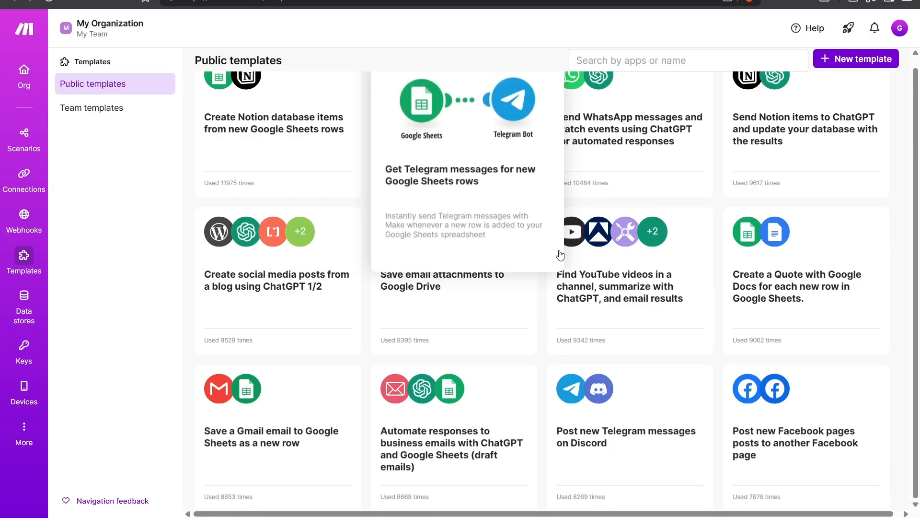
scroll(557, 248, "up", 13)
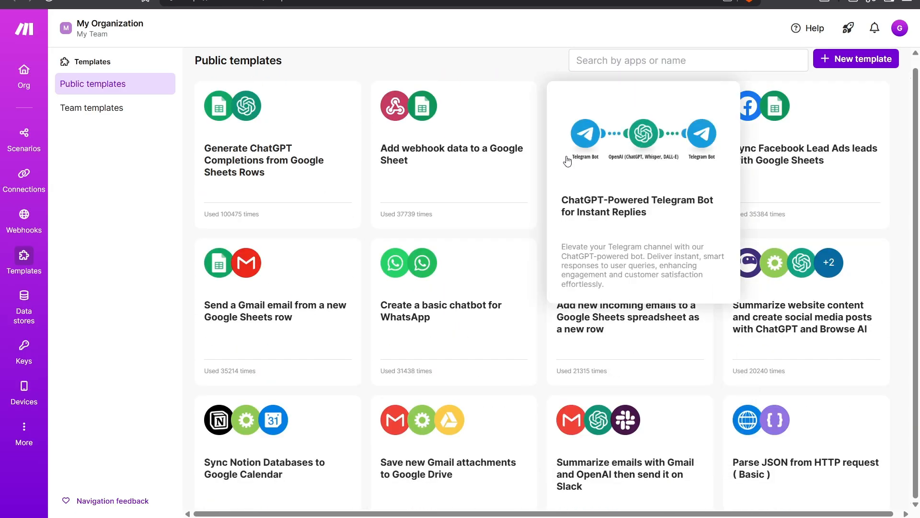
scroll(500, 139, "up", 1)
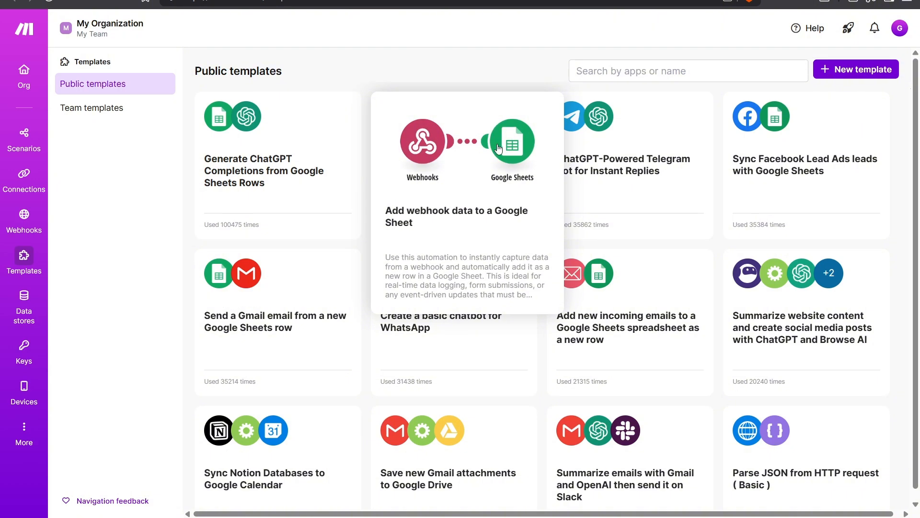
left_click(725, 65)
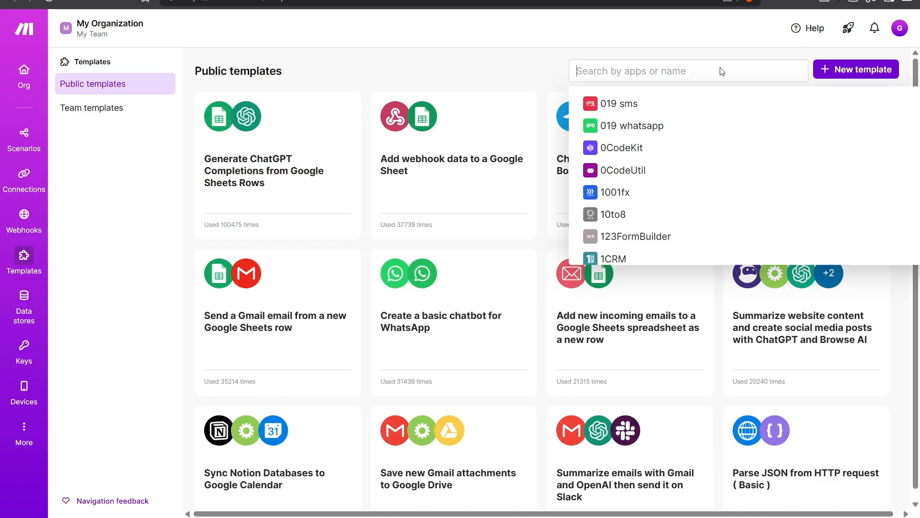
left_click(549, 72)
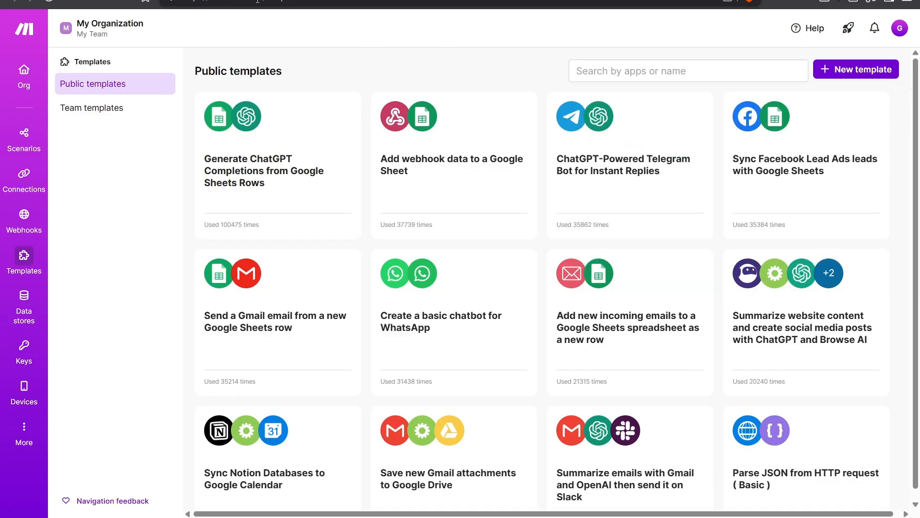
key("ctrl+w")
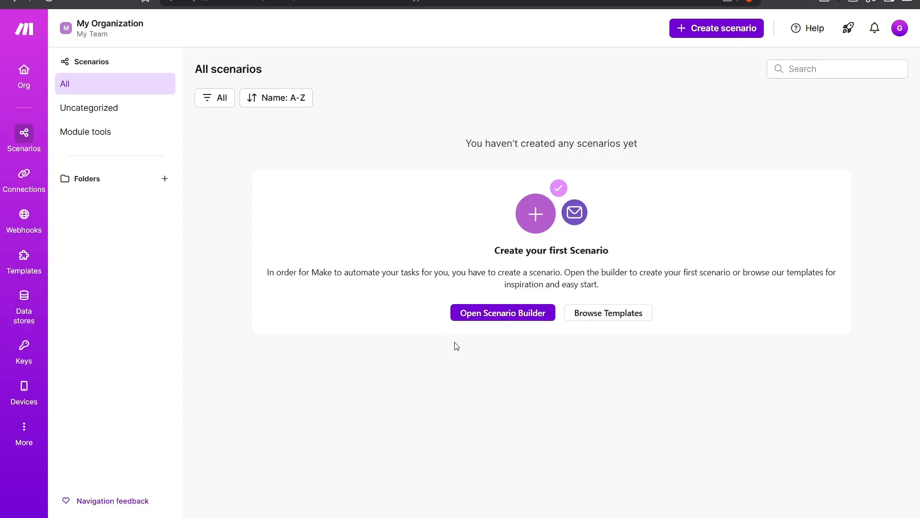
Start a new scenario in the Scenario Builder and look over the apps available for its first module
left_click(471, 317)
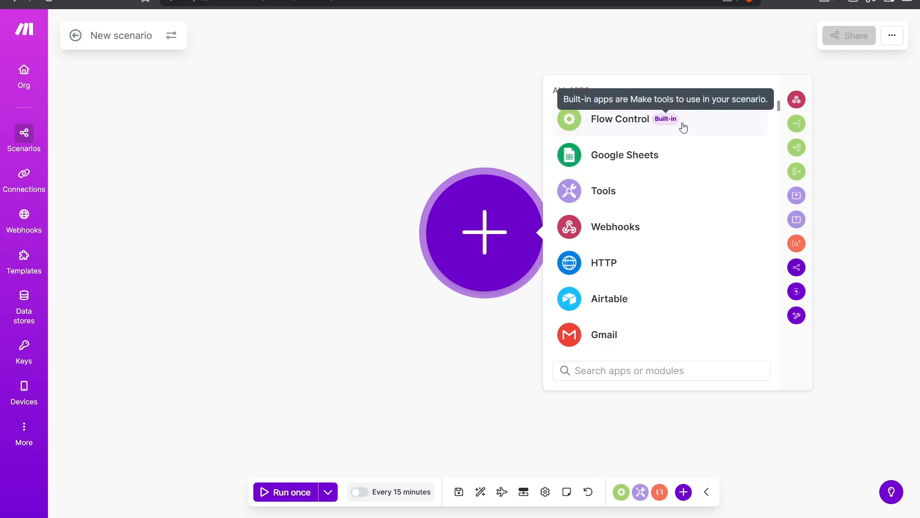
scroll(717, 172, "down", 5)
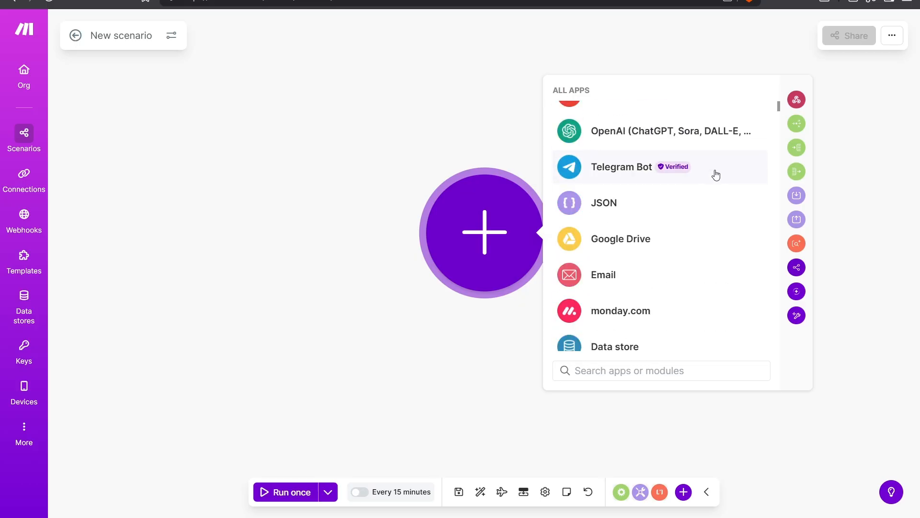
scroll(709, 174, "down", 3)
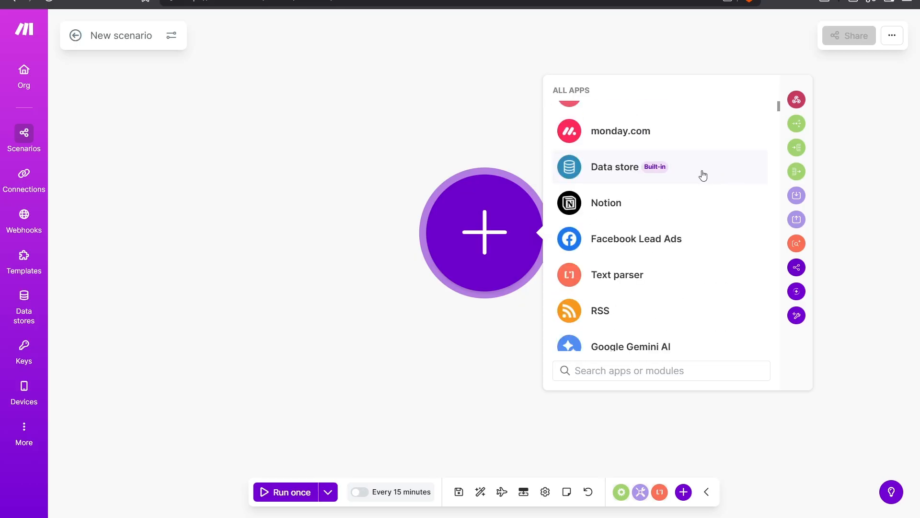
scroll(657, 271, "up", 8)
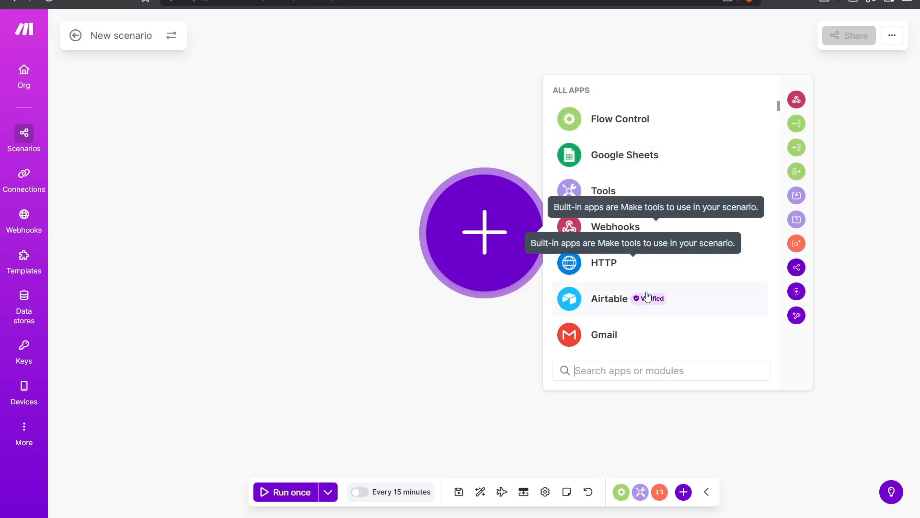
Search for Google Sheets and add its Watch New Rows trigger as the scenario's first module
type("Go")
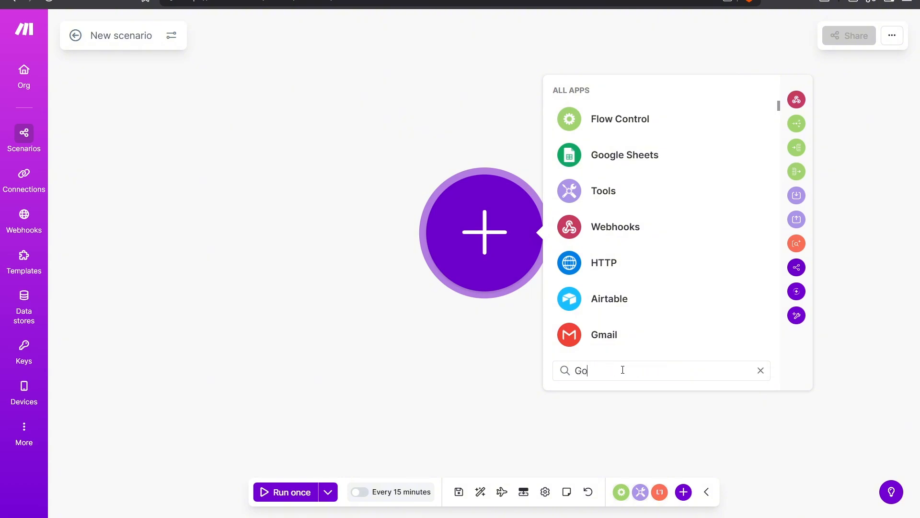
type("ogle Se")
type("heets")
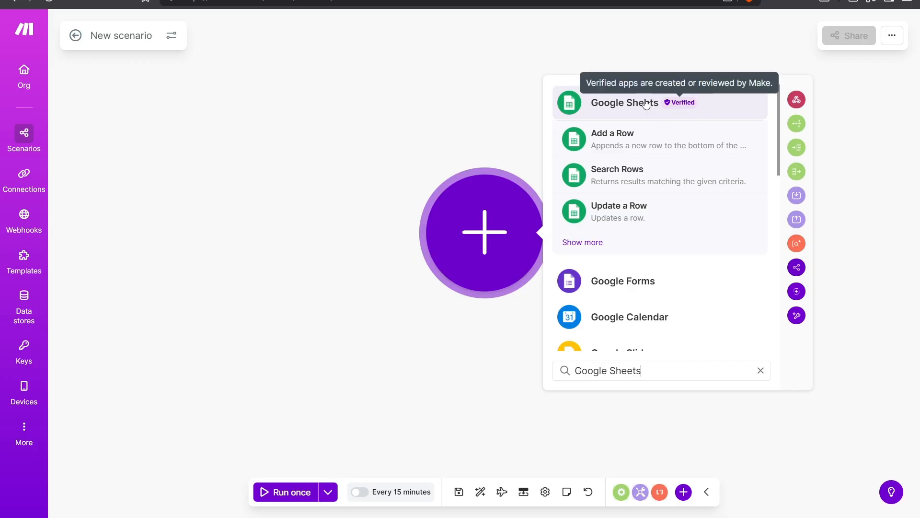
left_click(732, 105)
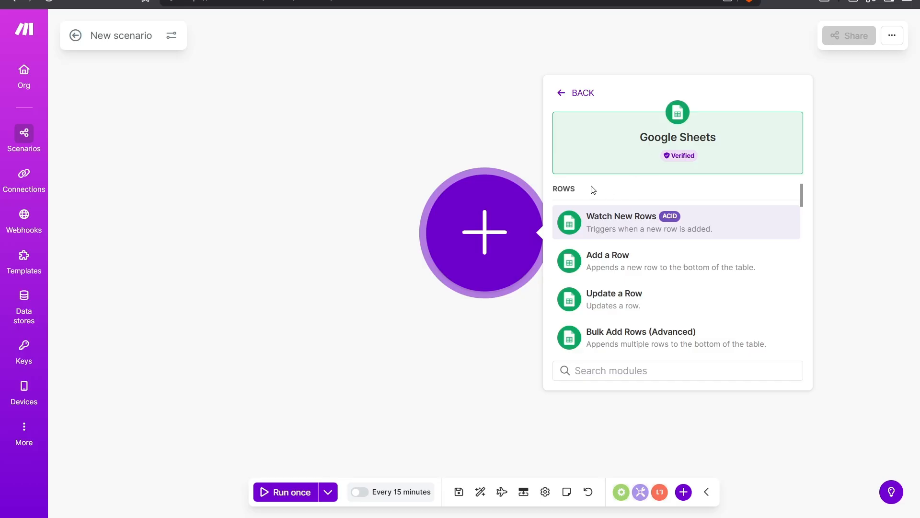
mouse_move(591, 186)
left_mouse_down()
mouse_move(553, 193)
mouse_move(591, 189)
left_mouse_up()
left_click(556, 186)
left_click(591, 187)
left_click(685, 226)
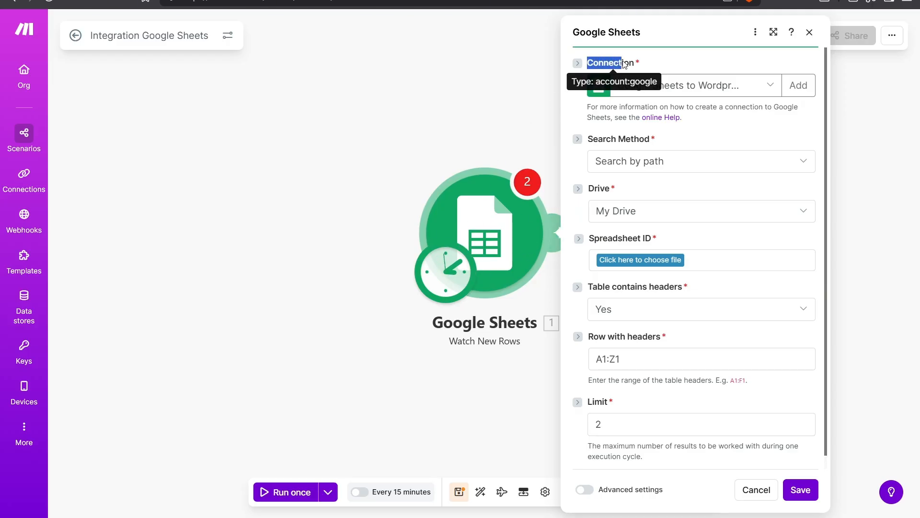
left_click(798, 86)
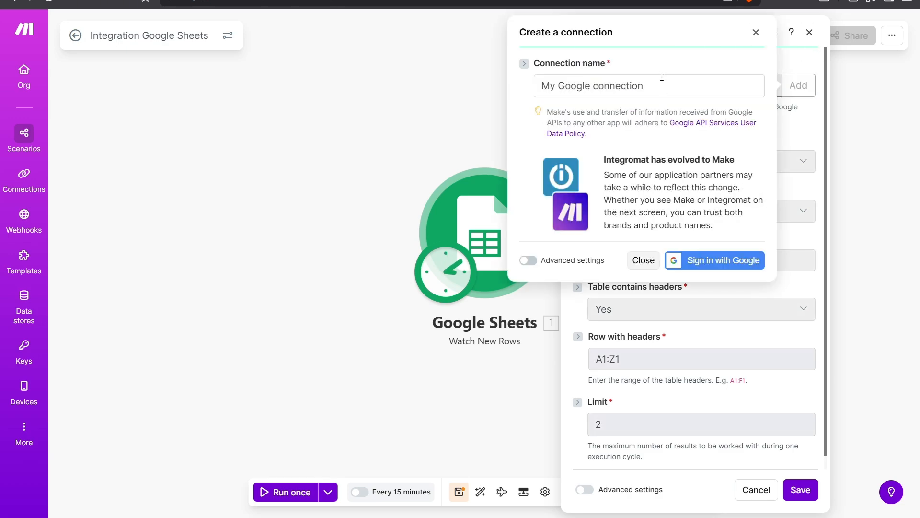
left_click_drag(650, 63, 531, 65)
left_click(658, 51)
left_click_drag(652, 86, 505, 86)
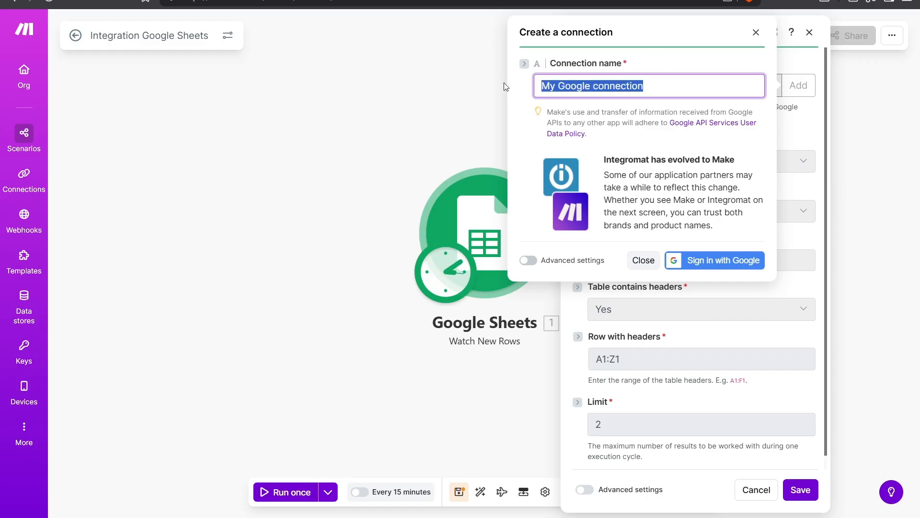
type("Automat")
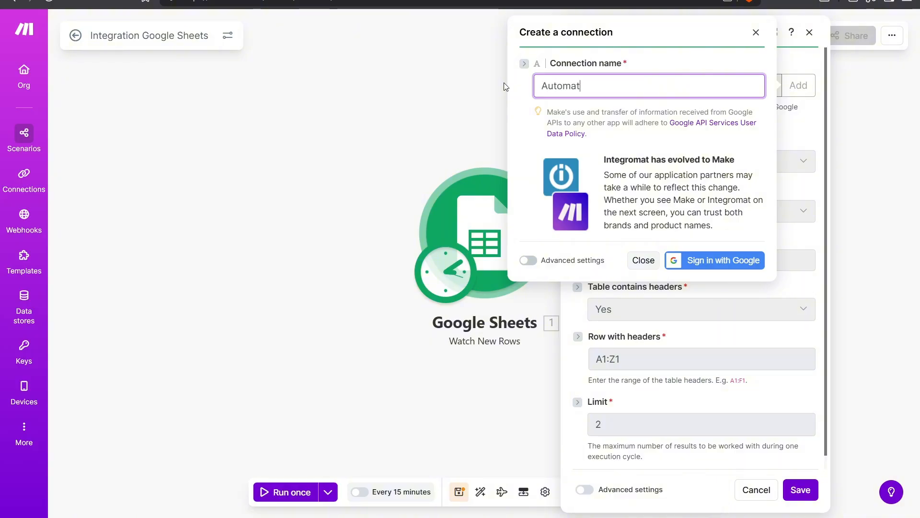
type("ic Emails to")
key("BackSpace")
key("BackSpace")
key("BackSpace")
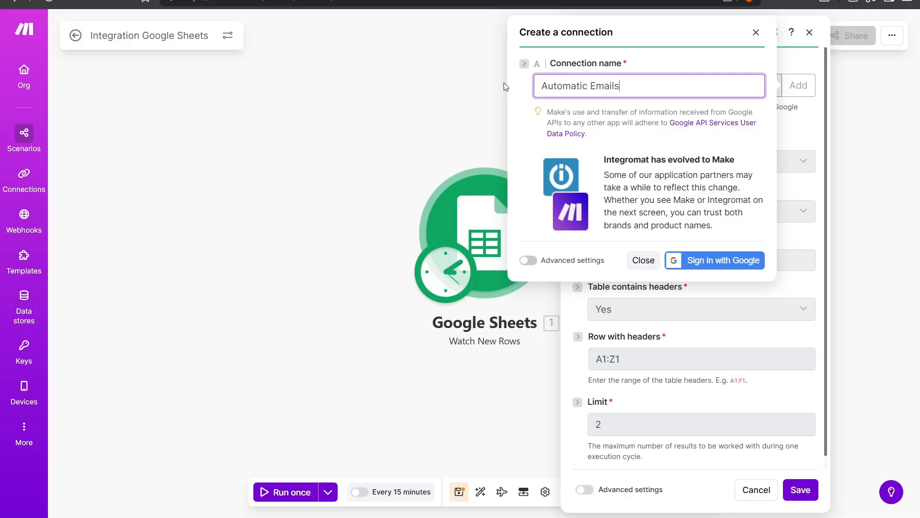
type("to Gmail")
left_click(648, 264)
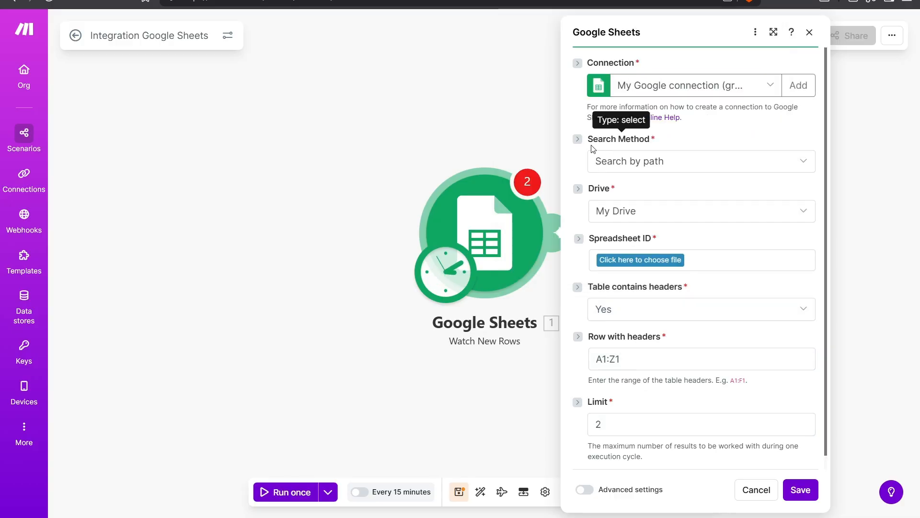
Set the Google Sheets trigger's search method to Search by path and its drive to My Drive
left_click_drag(589, 139, 652, 141)
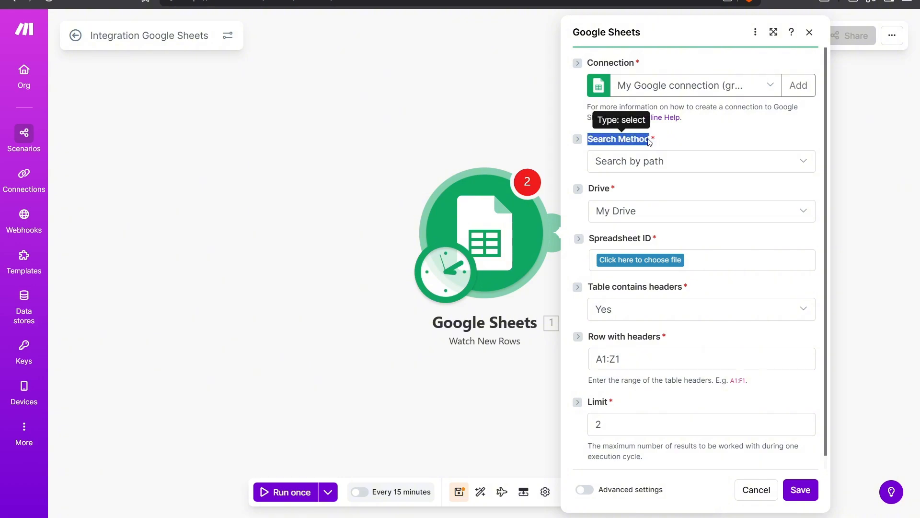
left_click(650, 141)
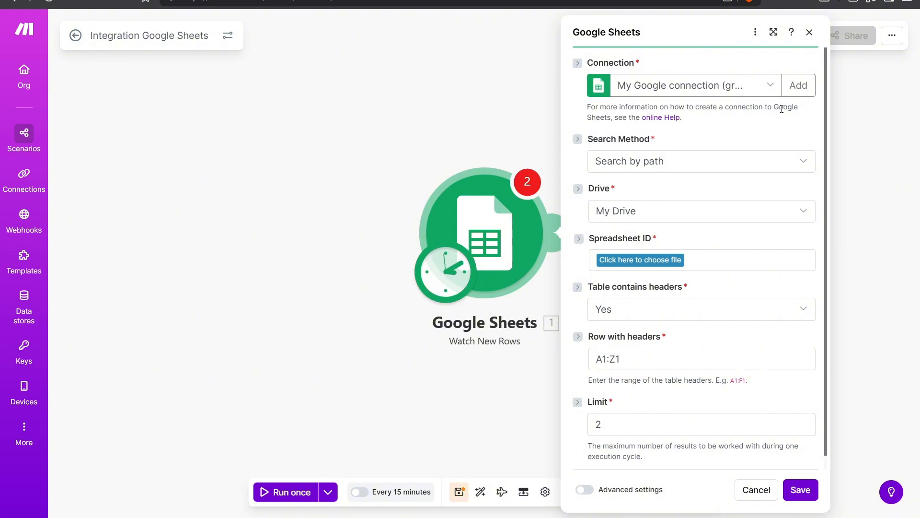
left_click(800, 163)
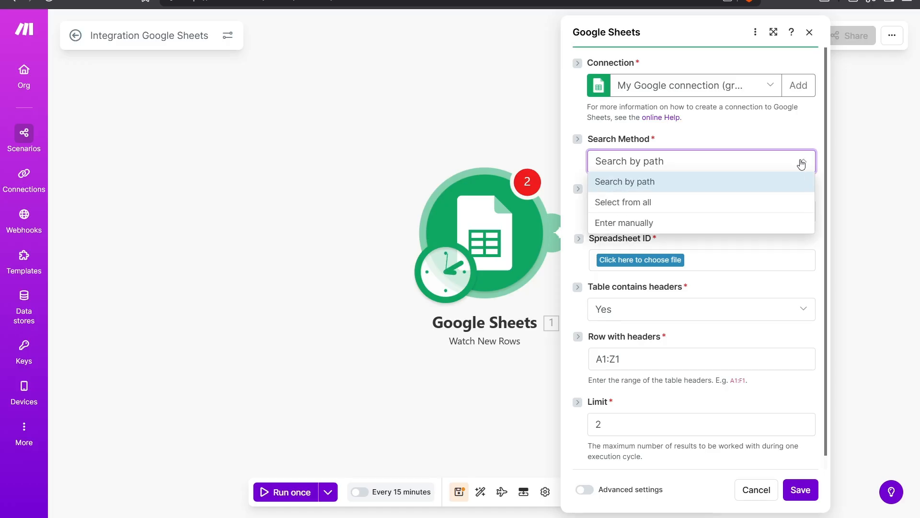
left_click(618, 185)
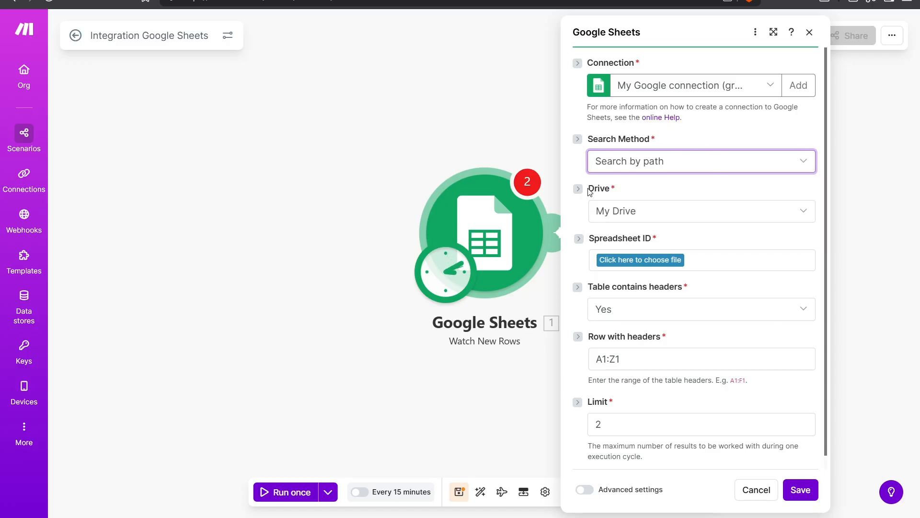
left_click_drag(589, 191, 609, 197)
left_click(609, 196)
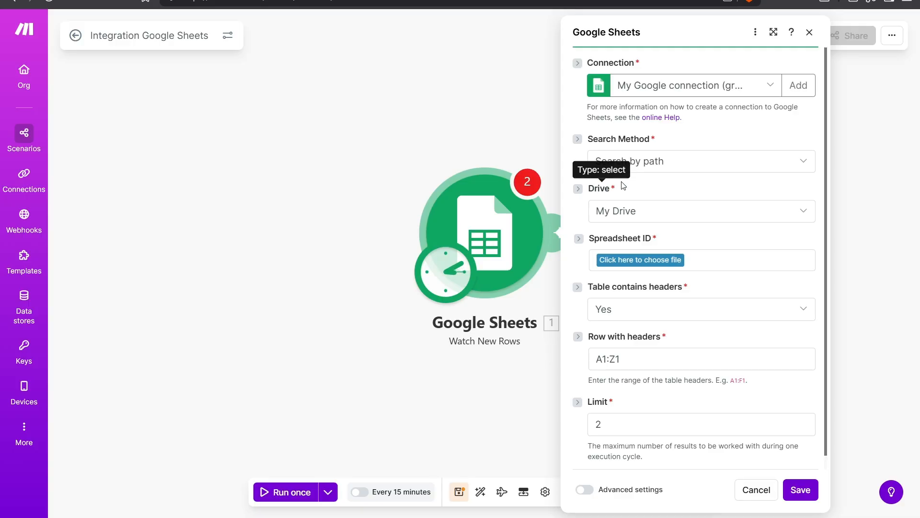
left_click(809, 210)
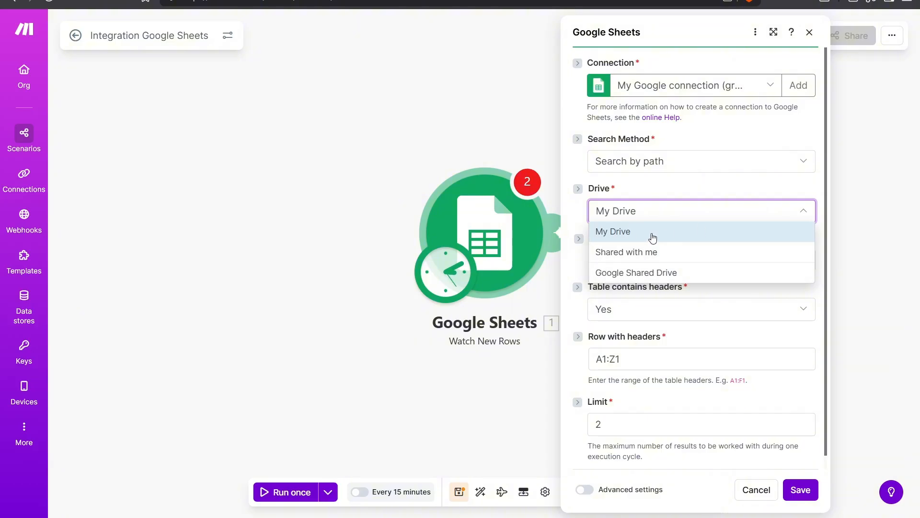
left_click(636, 233)
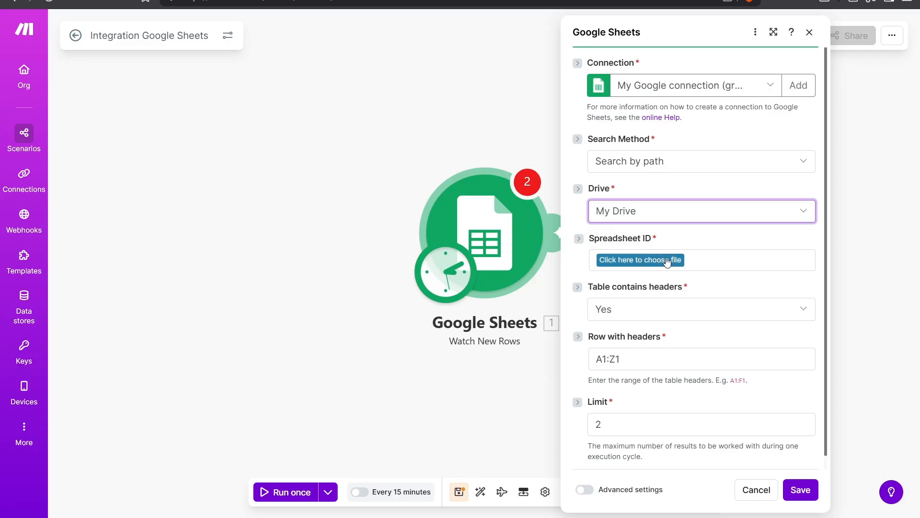
Choose the Automatic Email spreadsheet for the trigger and set its sheet name to Sheet1
left_click(638, 260)
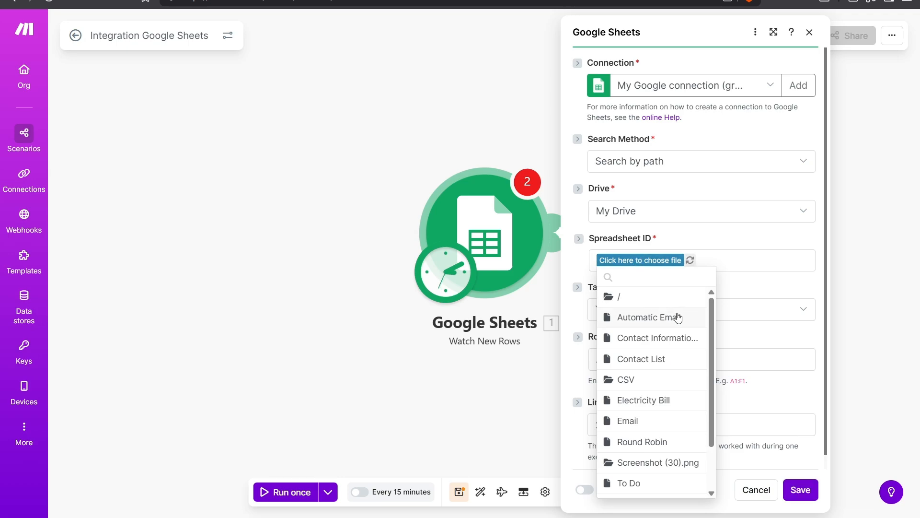
scroll(678, 370, "down", 3)
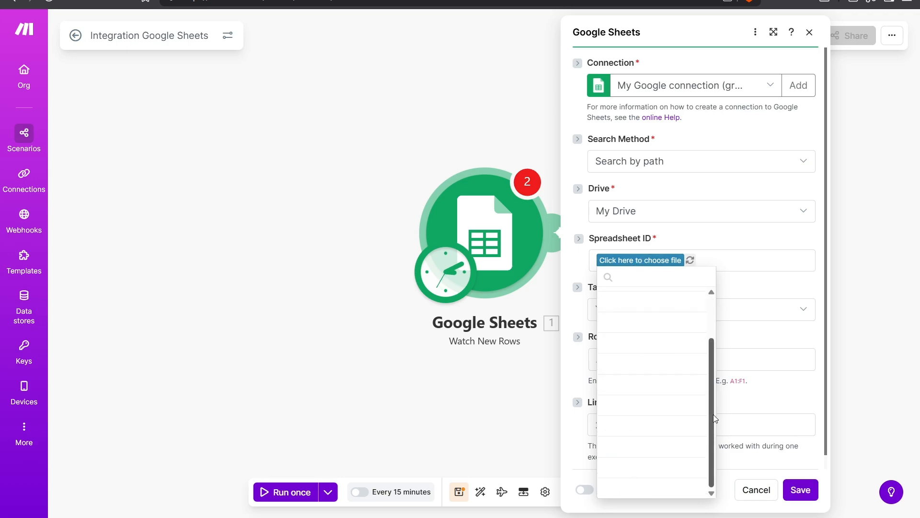
left_click_drag(713, 415, 710, 366)
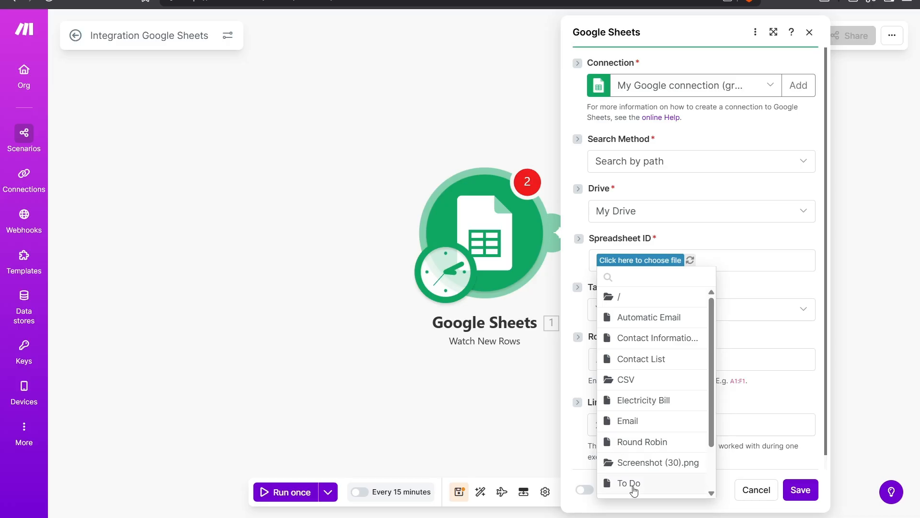
scroll(635, 487, "down", 2)
scroll(634, 487, "up", 2)
left_click(652, 317)
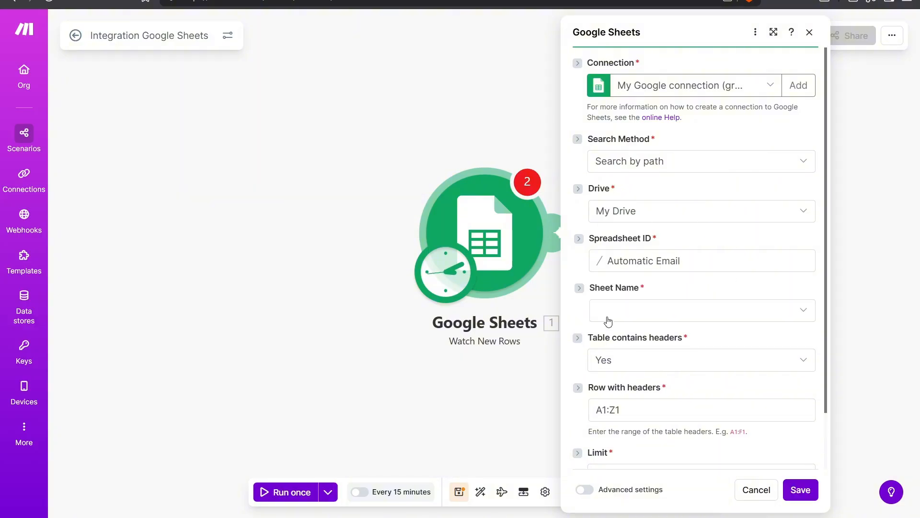
left_click(805, 313)
left_click(647, 334)
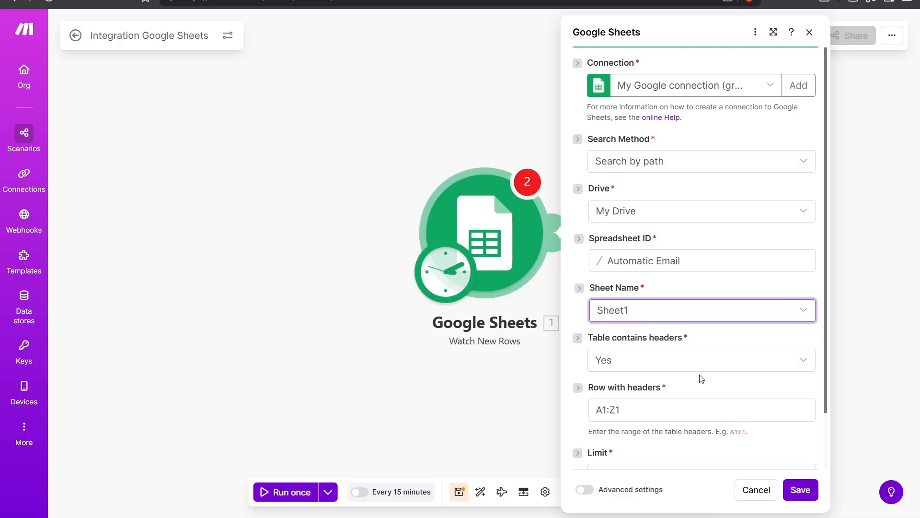
scroll(701, 379, "down", 2)
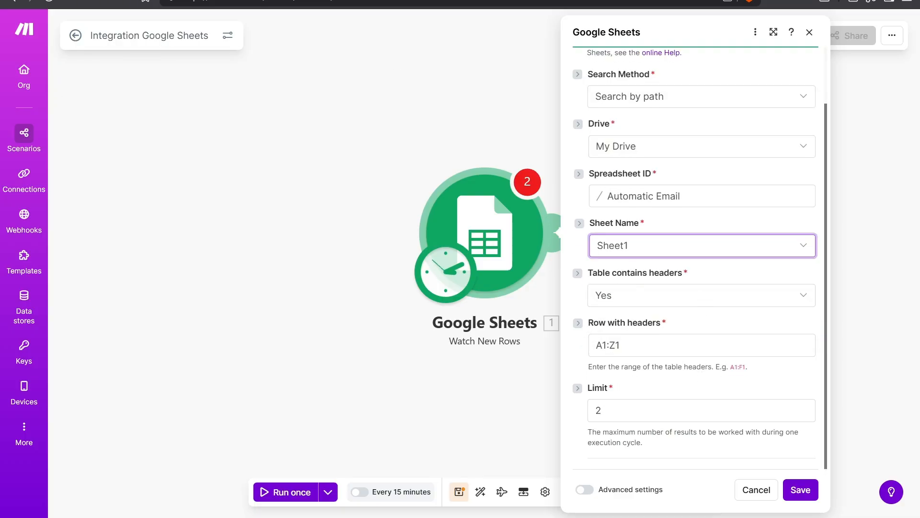
Switch to the Automatic Email spreadsheet, examine its header row, first data row and title, and return to the Make scenario
left_click(158, 1)
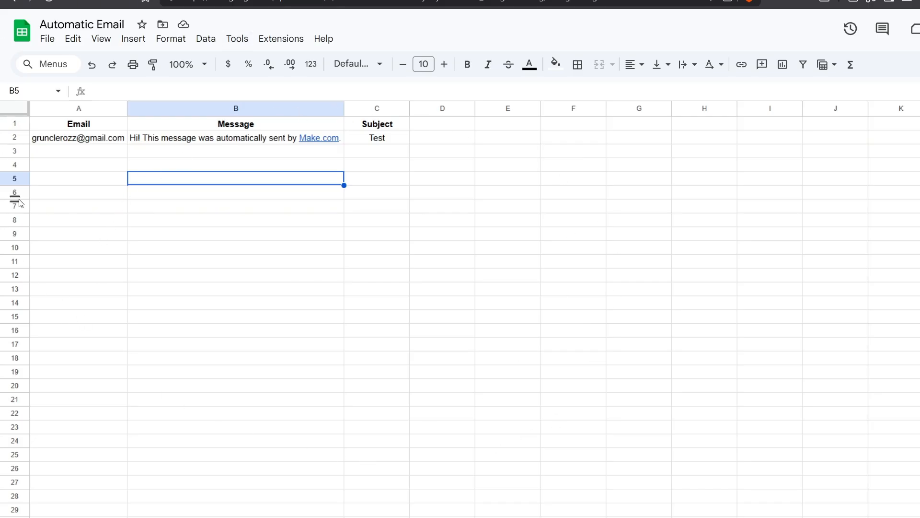
left_click(8, 125)
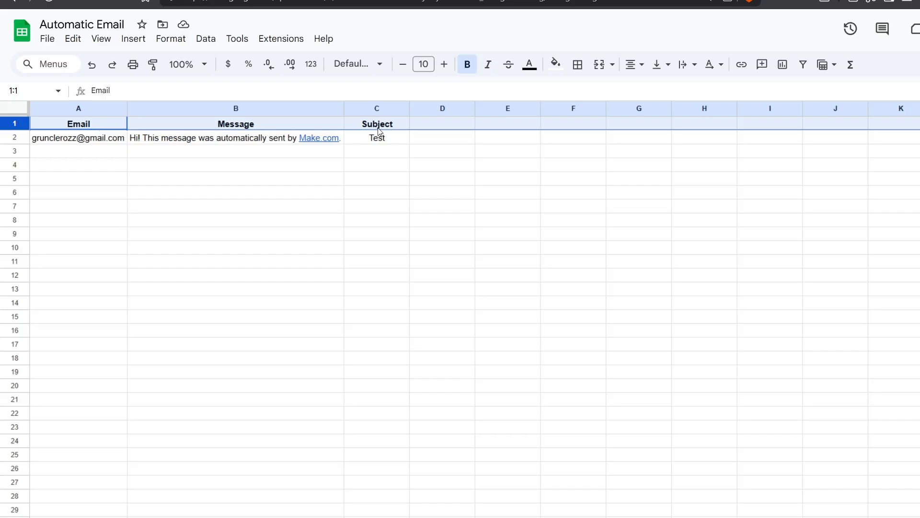
left_click(73, 241)
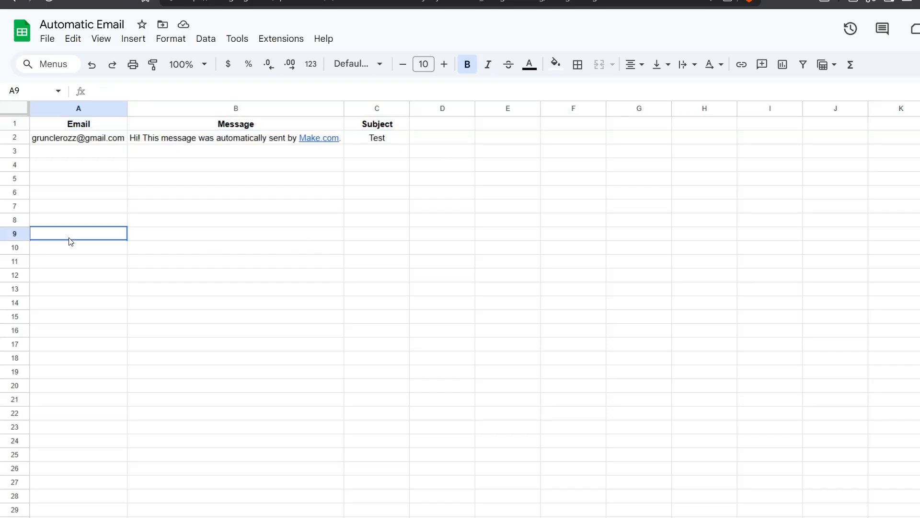
left_click(77, 128)
left_click(246, 126)
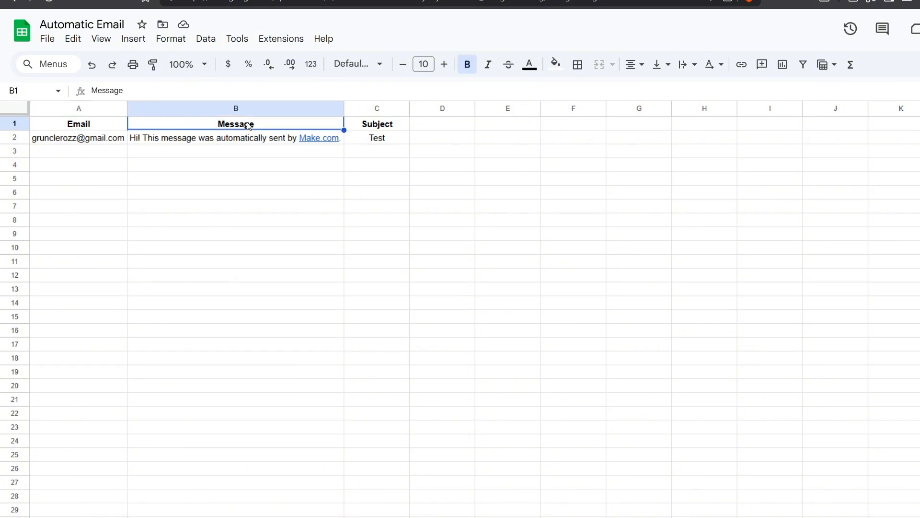
left_click(384, 126)
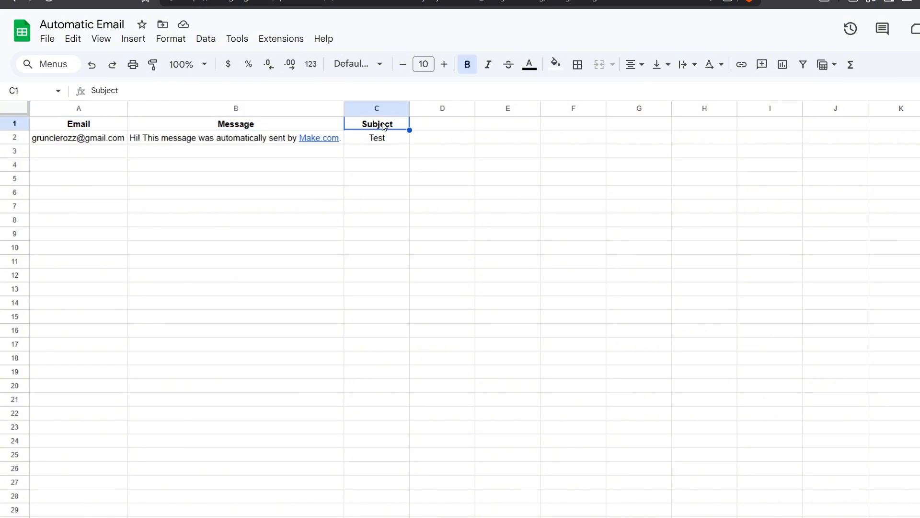
left_click(23, 135)
left_click_drag(65, 138, 389, 129)
left_click(372, 168)
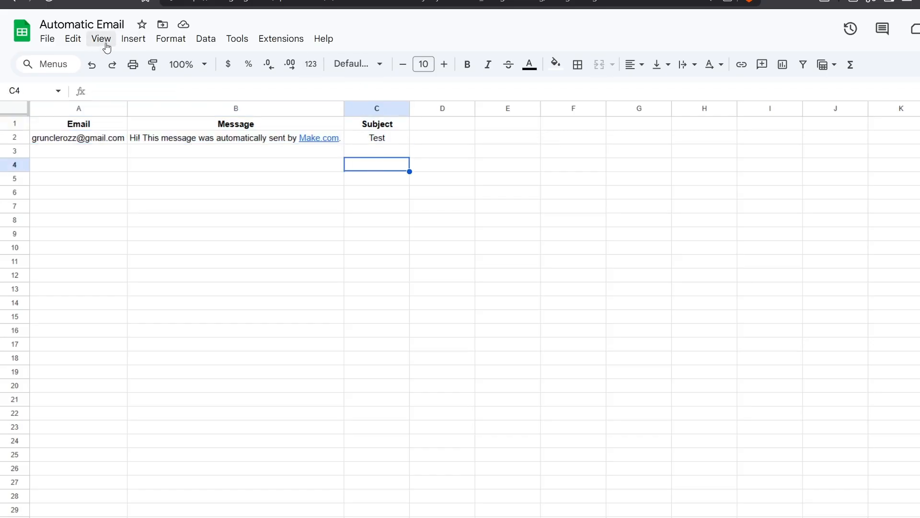
left_click_drag(127, 23, 33, 34)
left_click(74, 16)
key("ctrl+Tab")
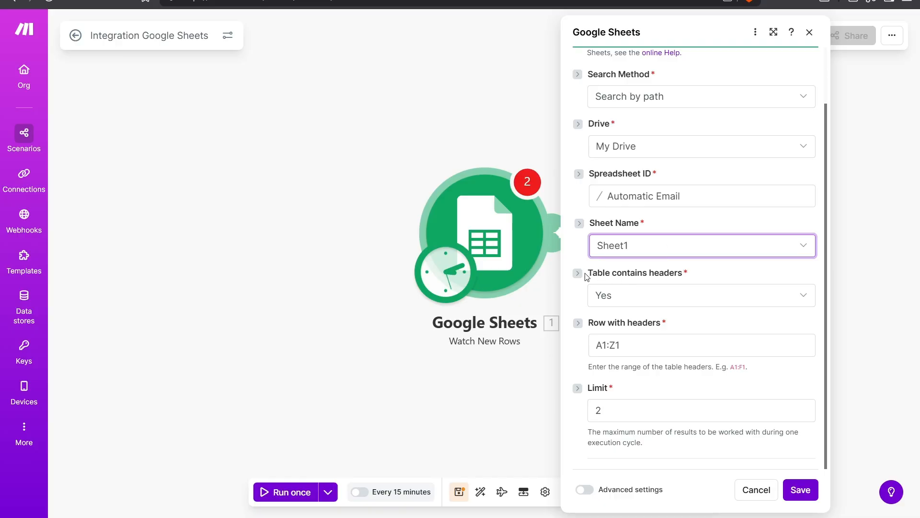
Try No for Table contains headers, set it back to Yes, and keep A1:Z1 as the header row range
left_click_drag(587, 272, 684, 280)
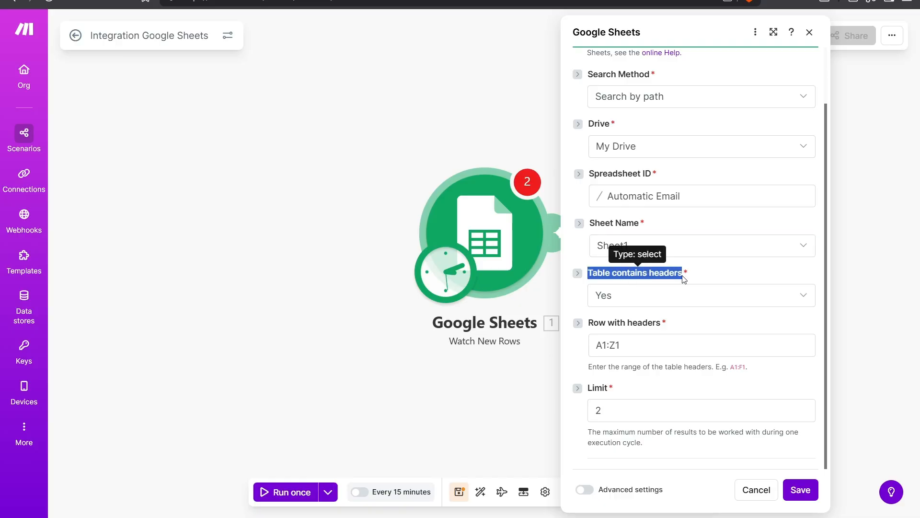
left_click(659, 305)
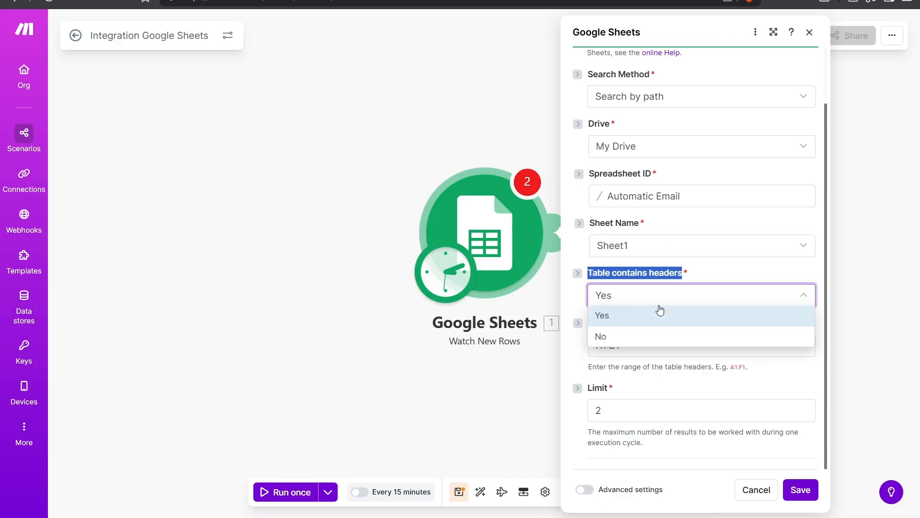
left_click(610, 339)
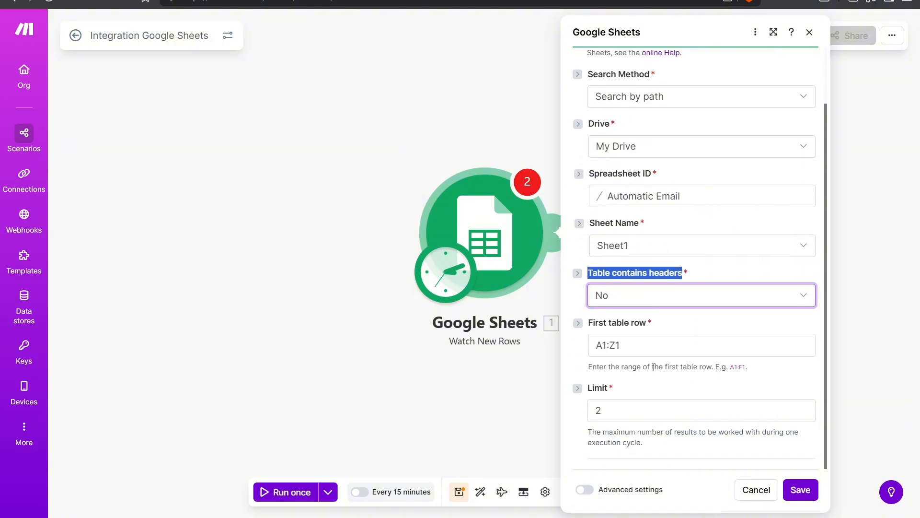
left_click_drag(653, 347, 598, 344)
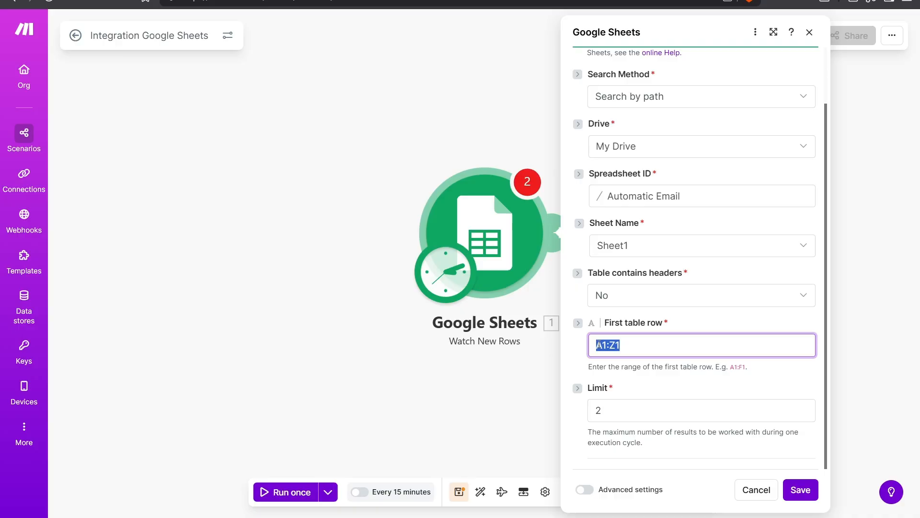
left_click(627, 306)
left_click(613, 320)
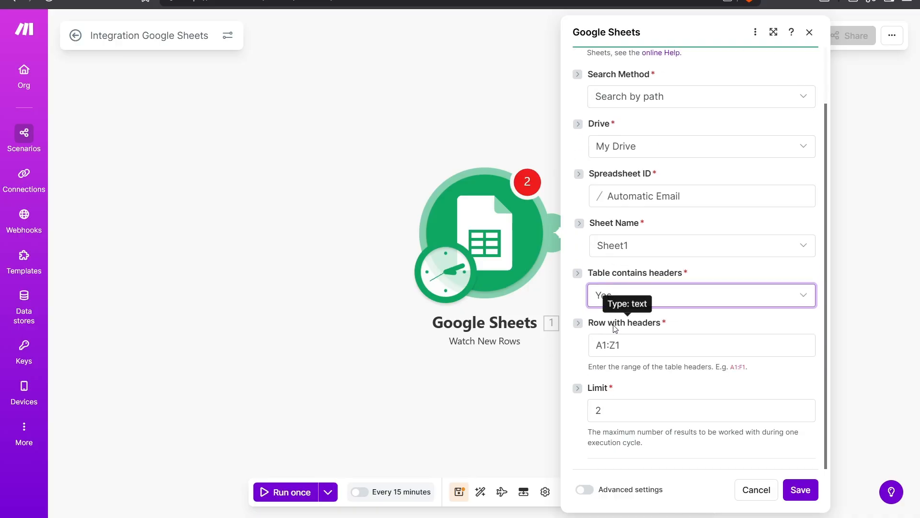
left_click_drag(655, 343, 596, 343)
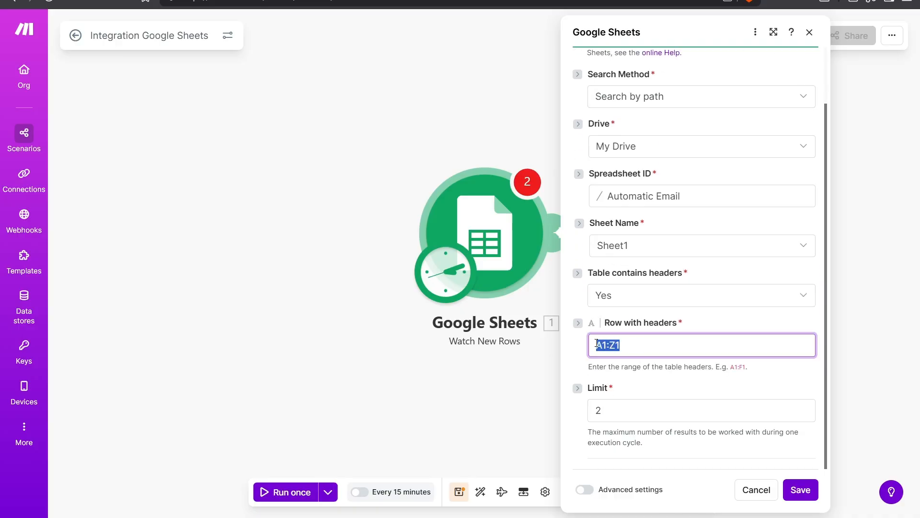
left_click(660, 340)
Set the trigger's limit to 2 results per execution cycle and save the module settings
left_click(674, 419)
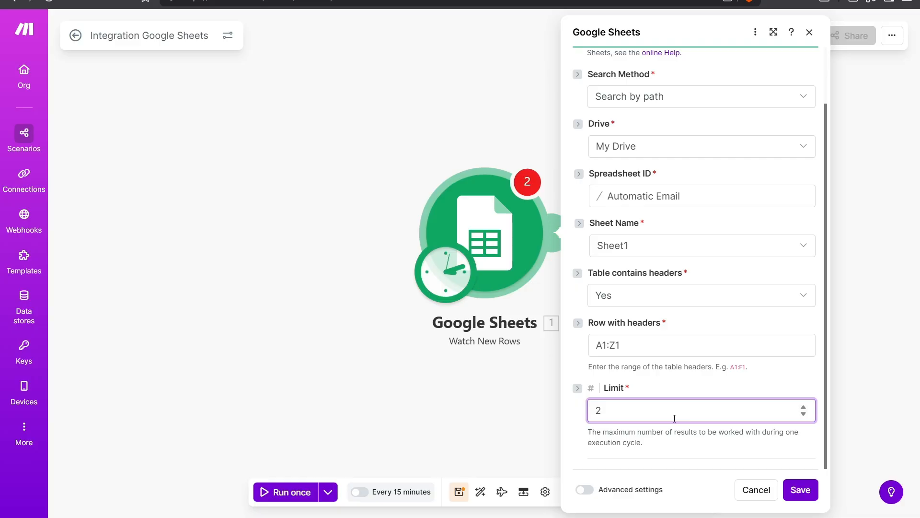
left_click_drag(674, 418, 582, 424)
left_click(657, 404)
left_click_drag(657, 404, 586, 407)
type("25")
left_click(595, 411)
left_click(607, 409)
key("BackSpace")
left_click(646, 457)
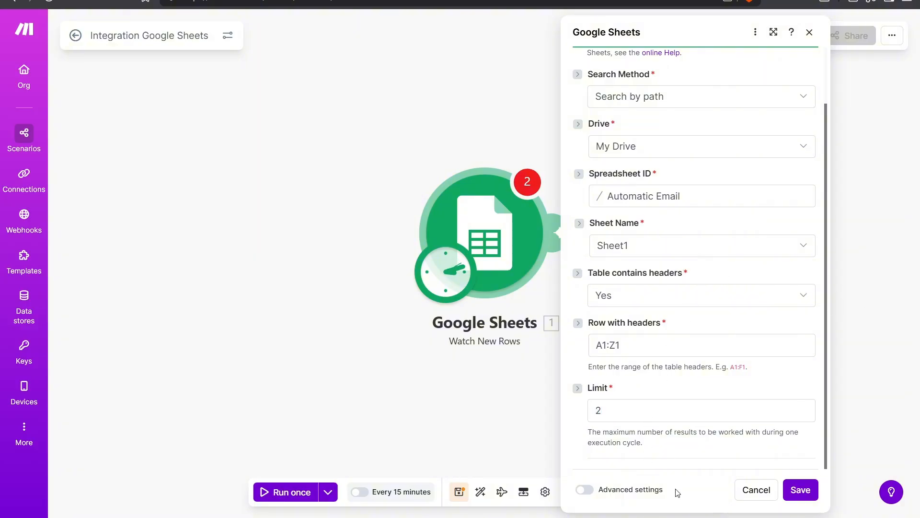
left_click(795, 492)
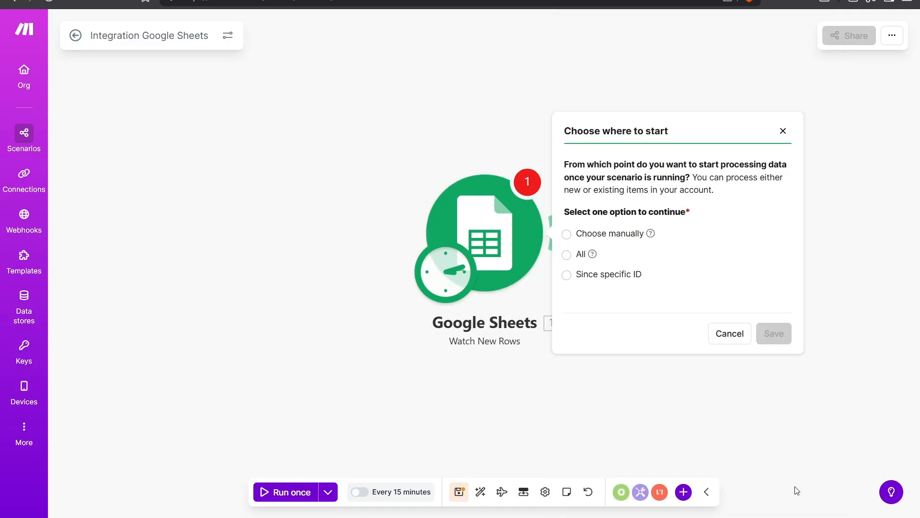
Try choosing the trigger's start point manually and compare the offered item with row 2 of the Automatic Email spreadsheet
left_click_drag(561, 132, 694, 136)
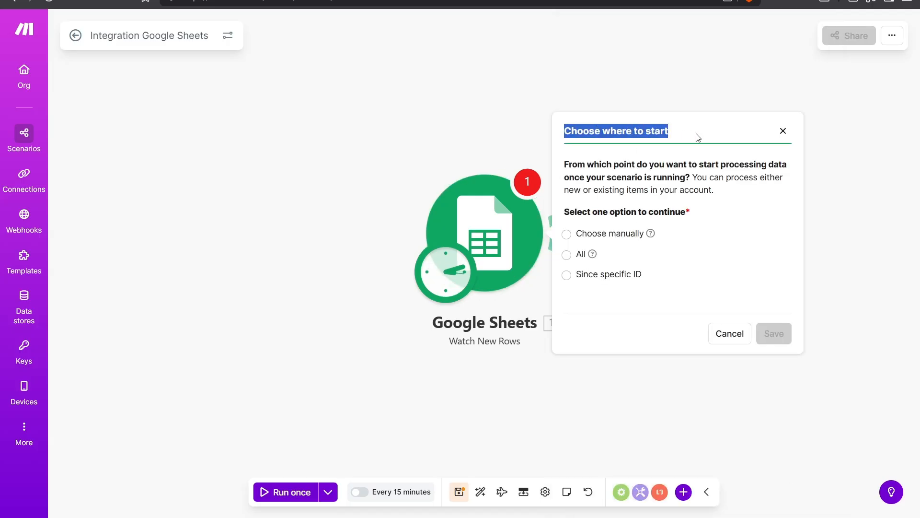
left_click(678, 208)
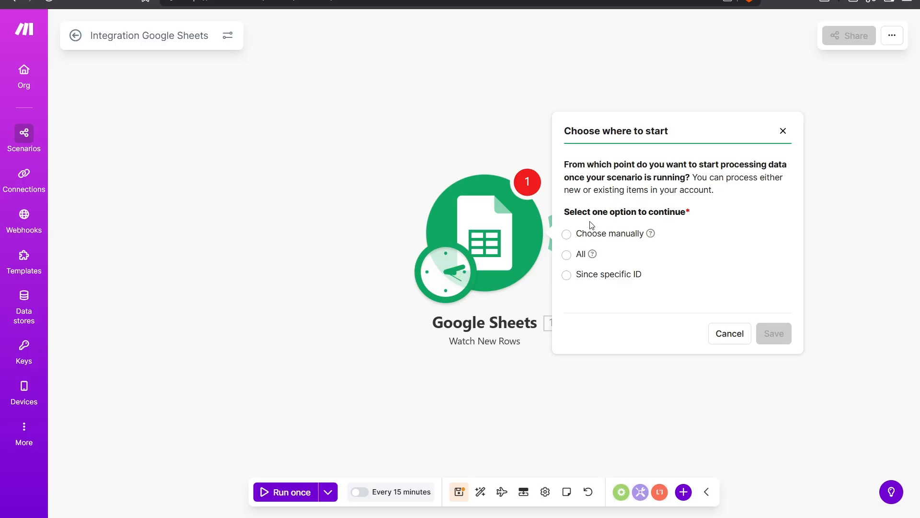
left_click(567, 234)
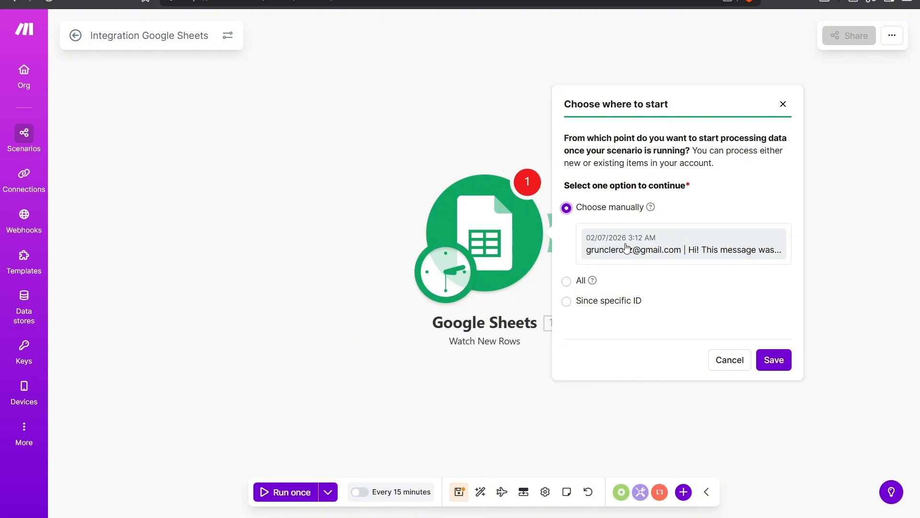
left_click(158, 0)
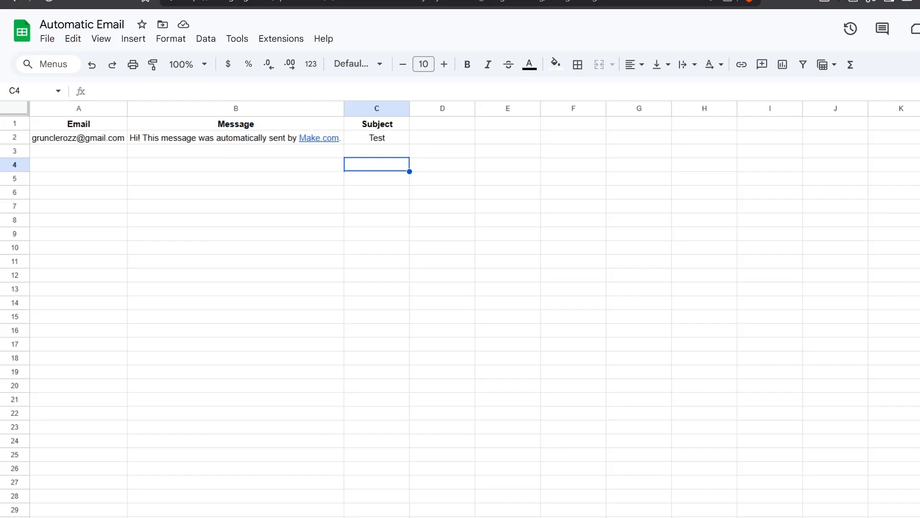
left_click_drag(78, 139, 380, 139)
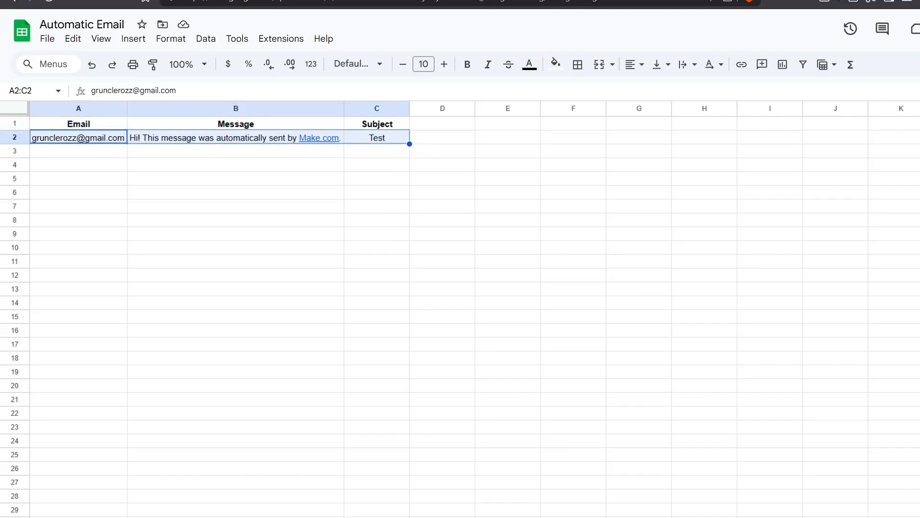
left_click(307, 0)
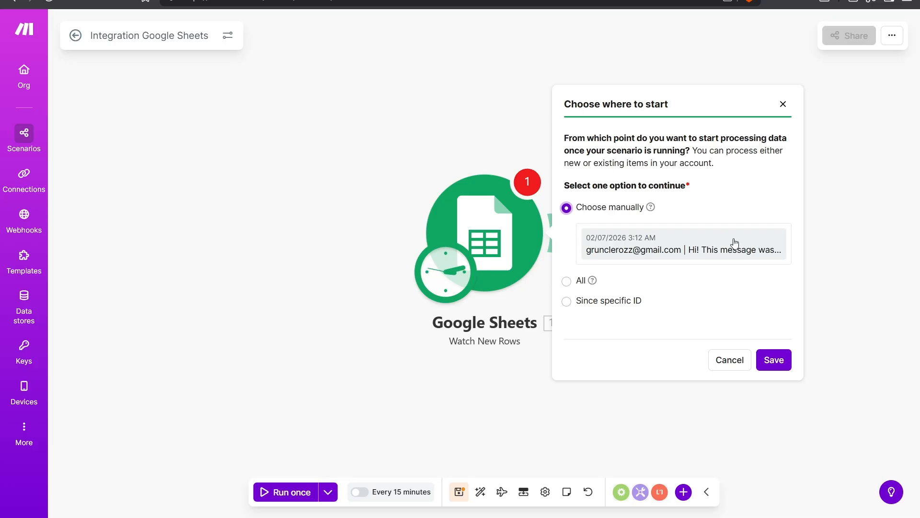
Set the trigger to start processing from All items and save the starting point
left_click(575, 282)
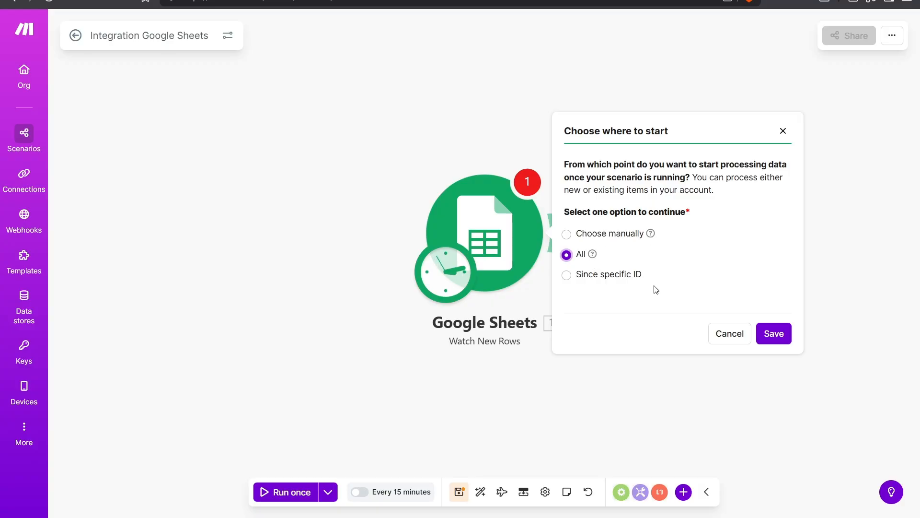
mouse_move(586, 263)
left_click(779, 336)
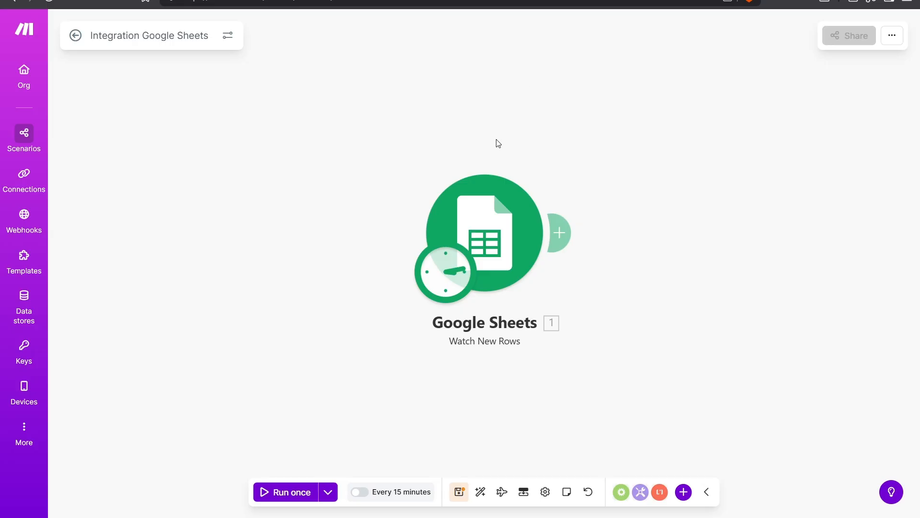
Add a Gmail Send an email module after the Google Sheets Watch New Rows trigger
left_click(560, 232)
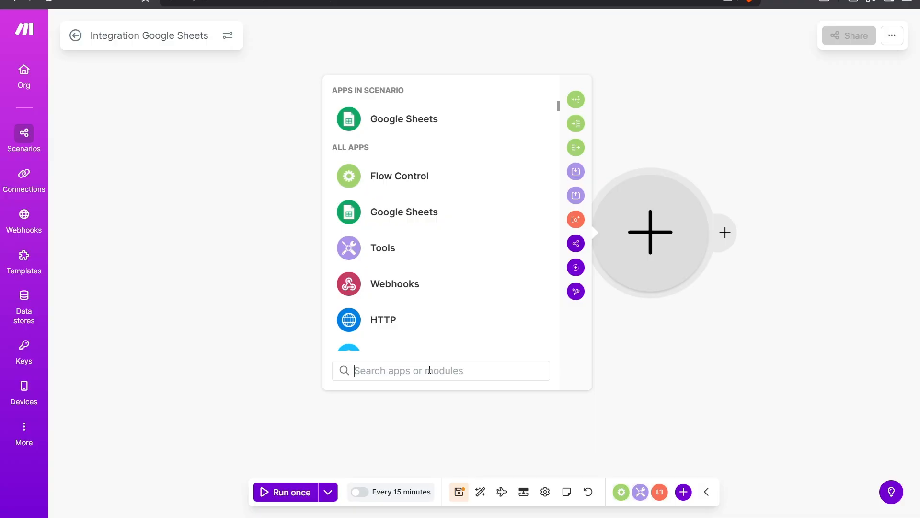
type("Gmail")
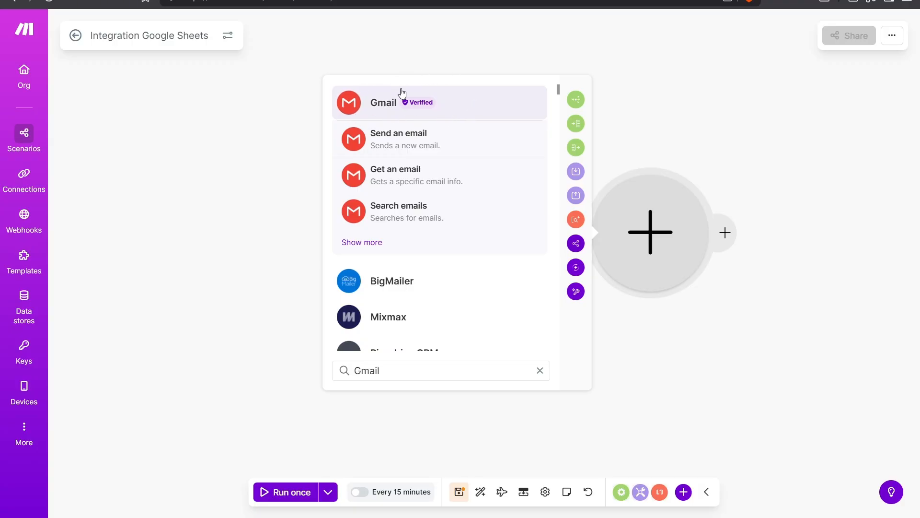
left_click(451, 111)
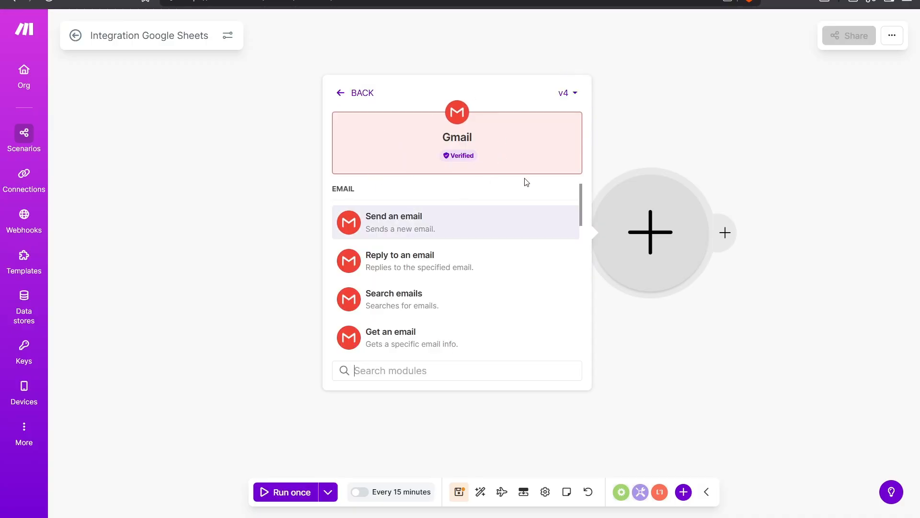
left_click_drag(332, 190, 359, 192)
left_click(405, 193)
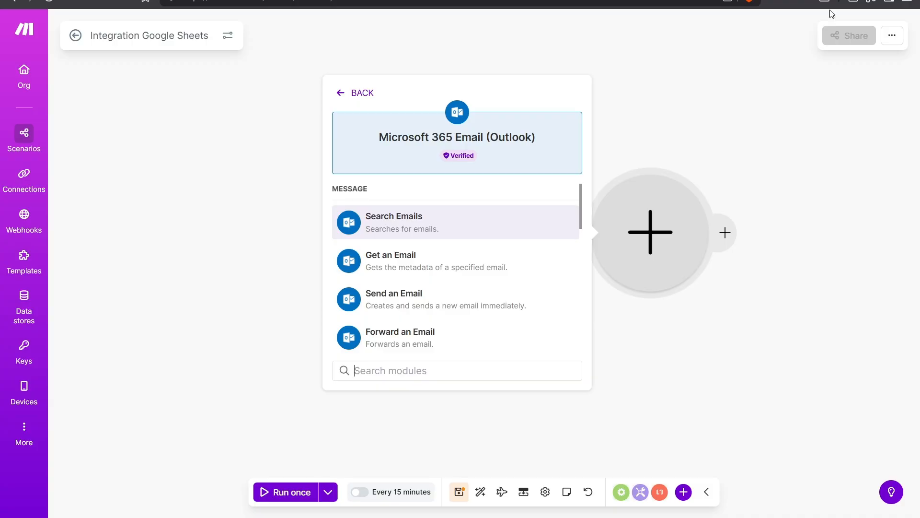
scroll(447, 225, "down", 2)
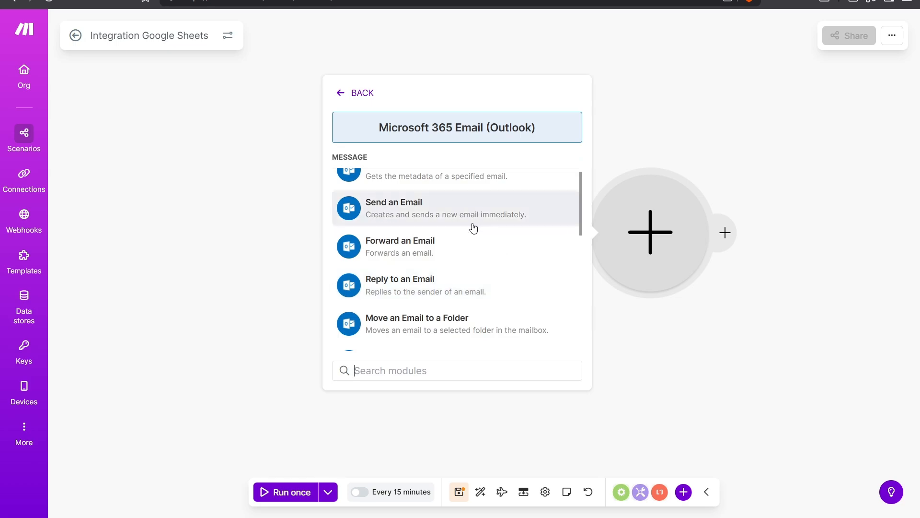
scroll(499, 227, "up", 3)
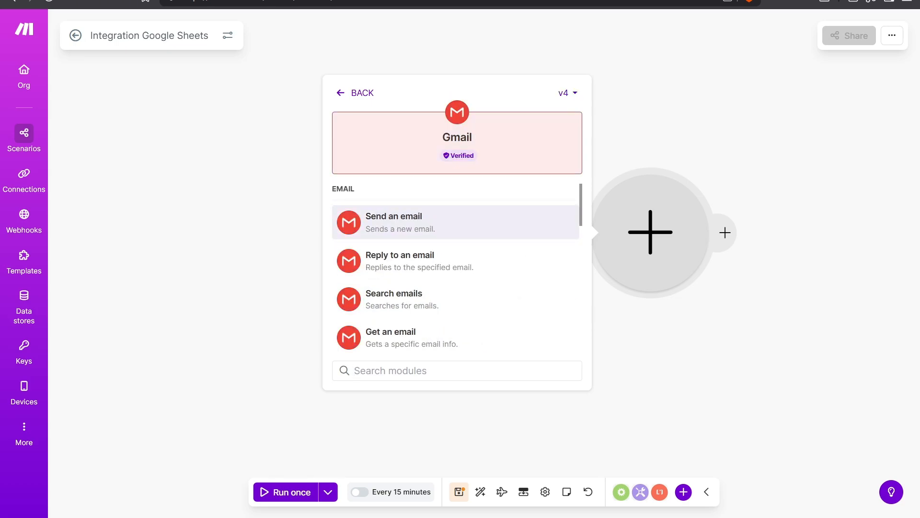
left_click(444, 218)
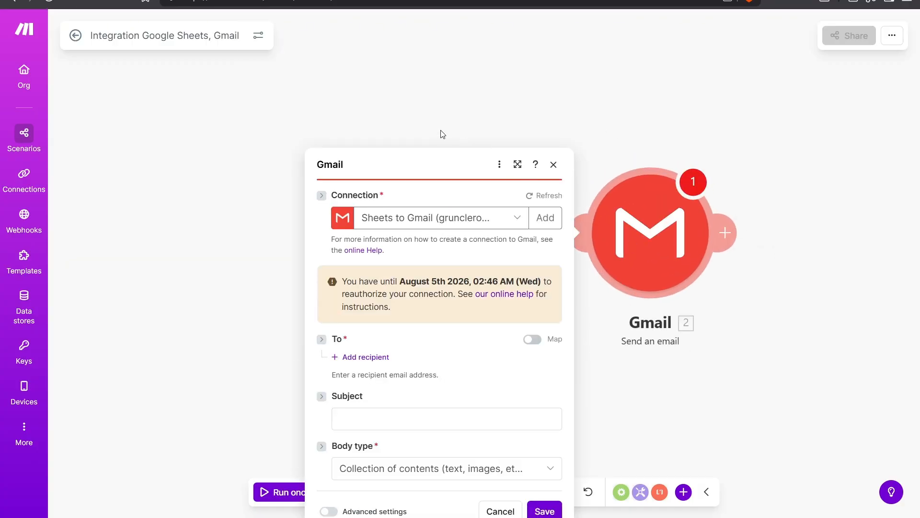
Try creating a new Gmail connection named Sheets to Mail by signing in with Google
left_click_drag(330, 57, 374, 57)
left_click(442, 58)
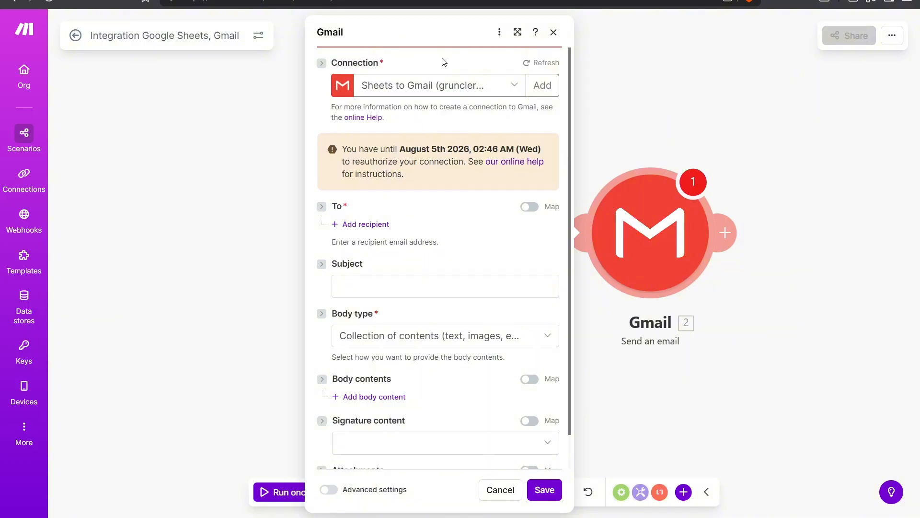
left_click(552, 86)
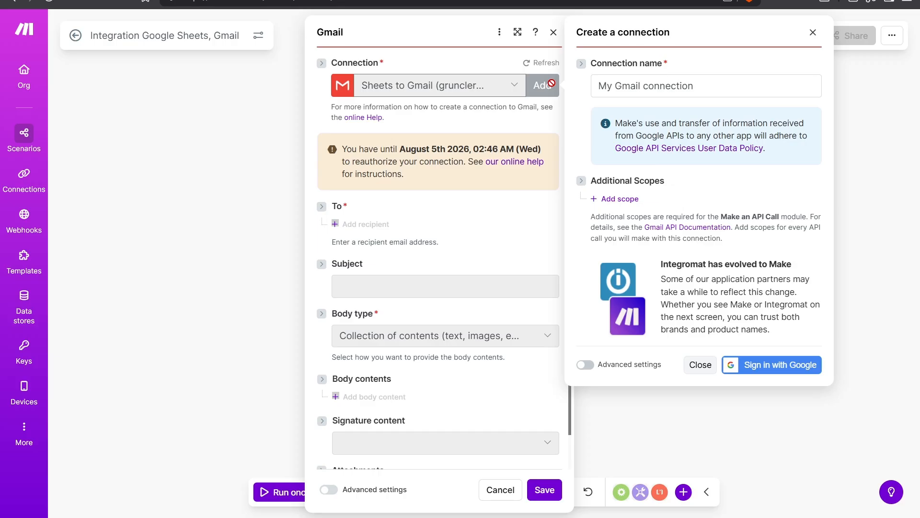
left_click_drag(750, 85, 599, 86)
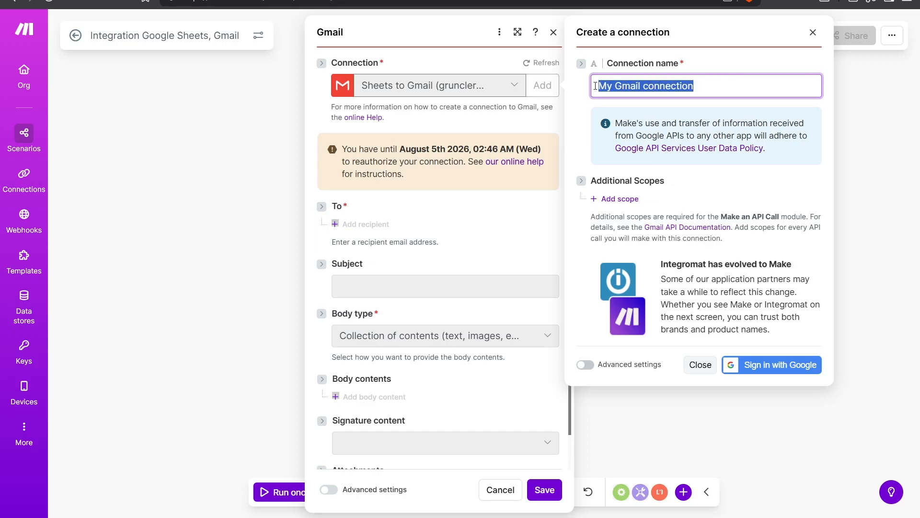
type("Sheets to Mail")
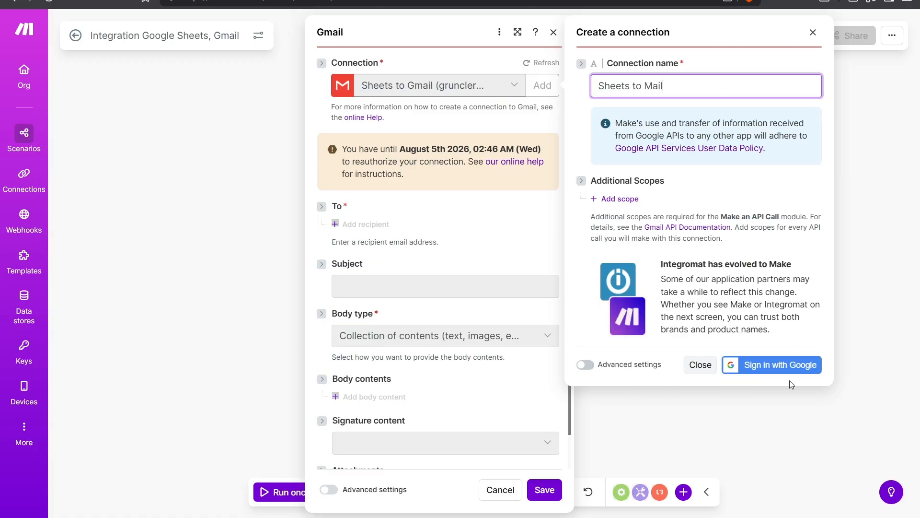
left_click(756, 370)
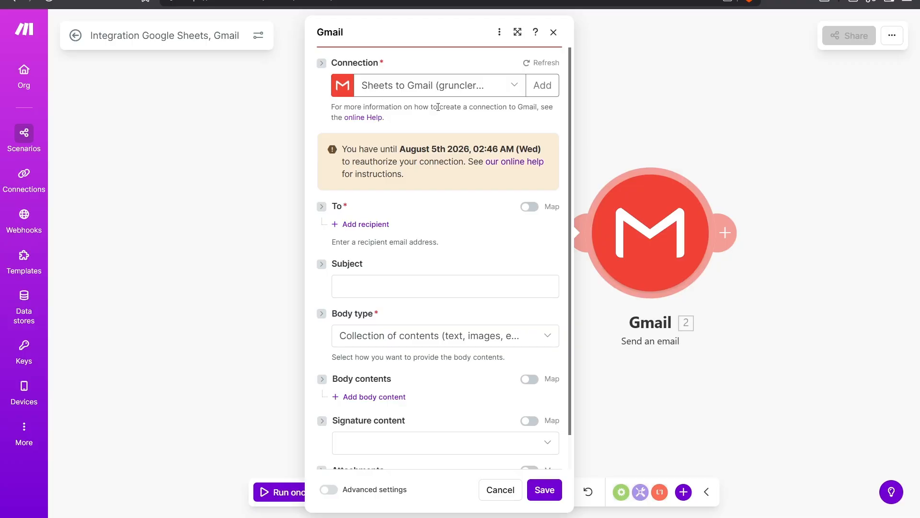
Add a recipient to the email and map its address to the Email (A) column from Google Sheets
scroll(413, 139, "down", 1)
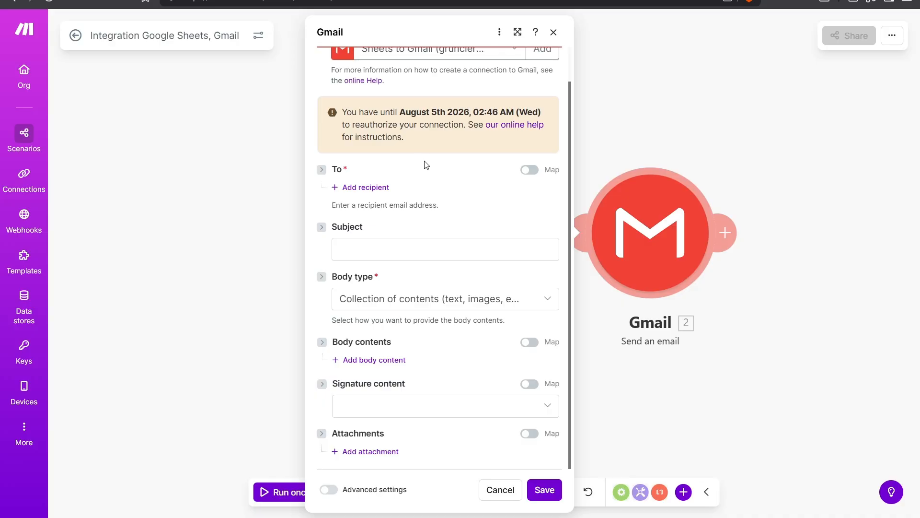
left_click(374, 188)
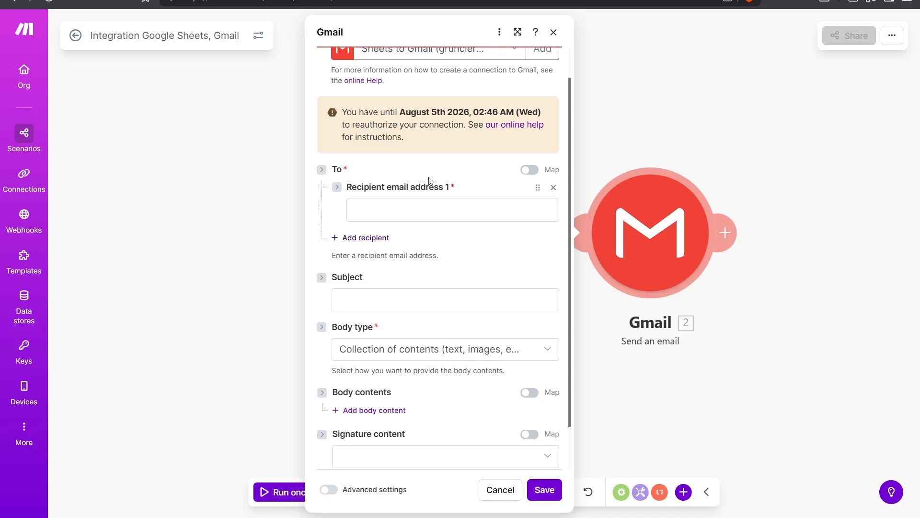
left_click_drag(346, 188, 450, 187)
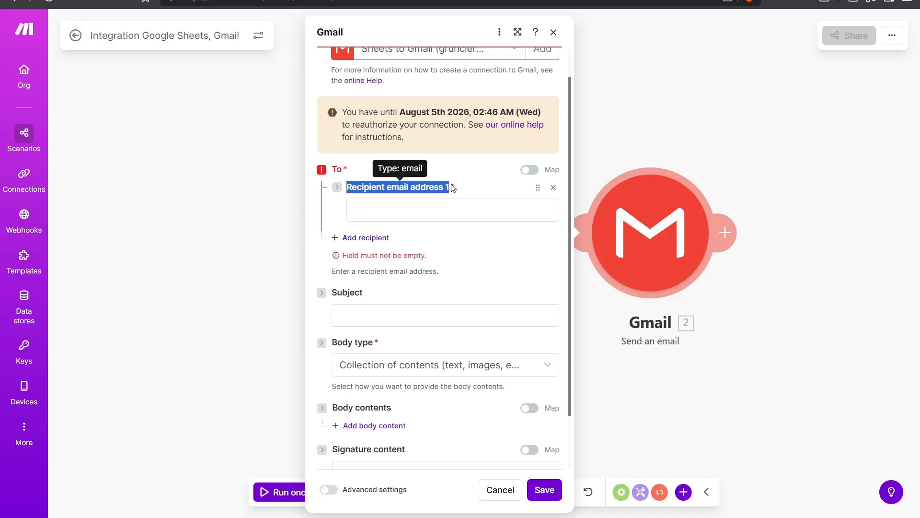
left_click(454, 211)
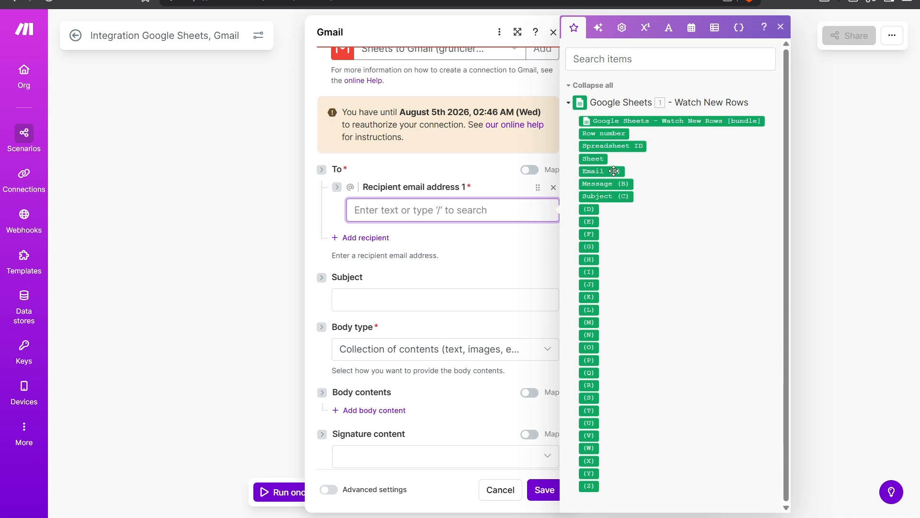
left_click(615, 171)
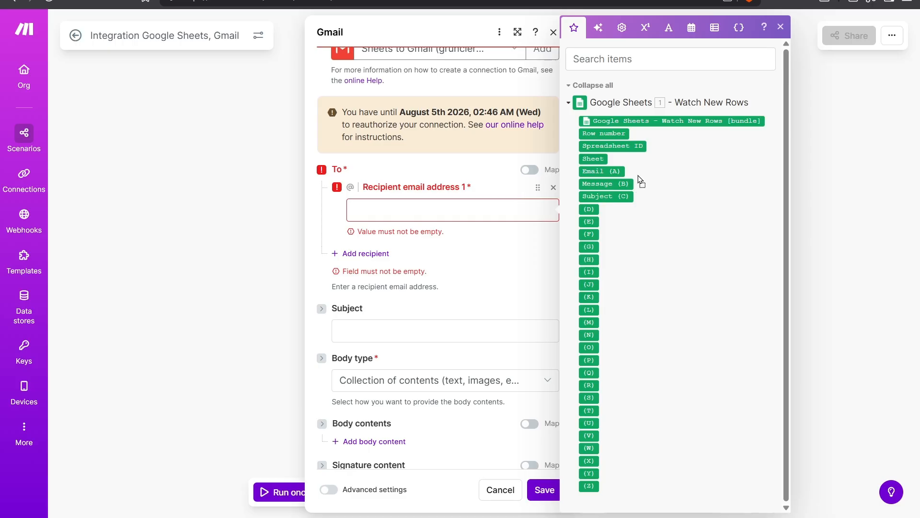
left_click_drag(601, 171, 421, 208)
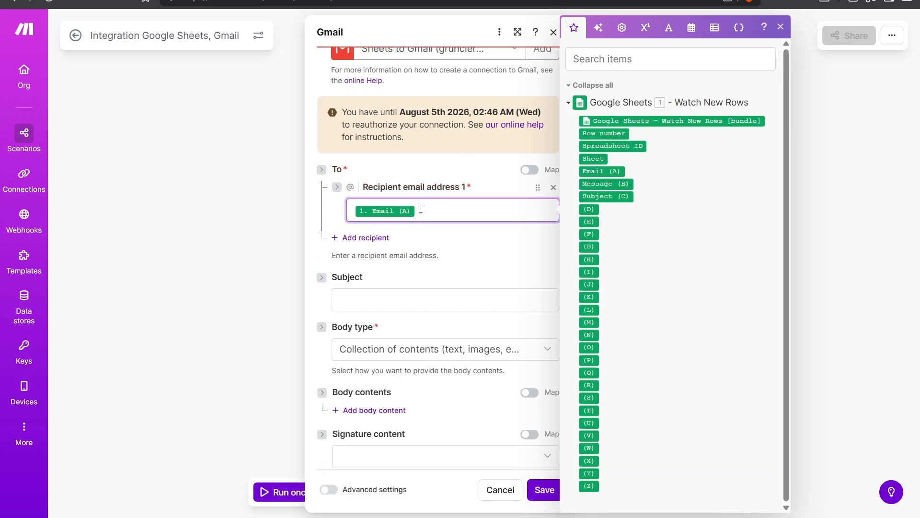
Add a second recipient address field to the email and remove it again
left_click(338, 237)
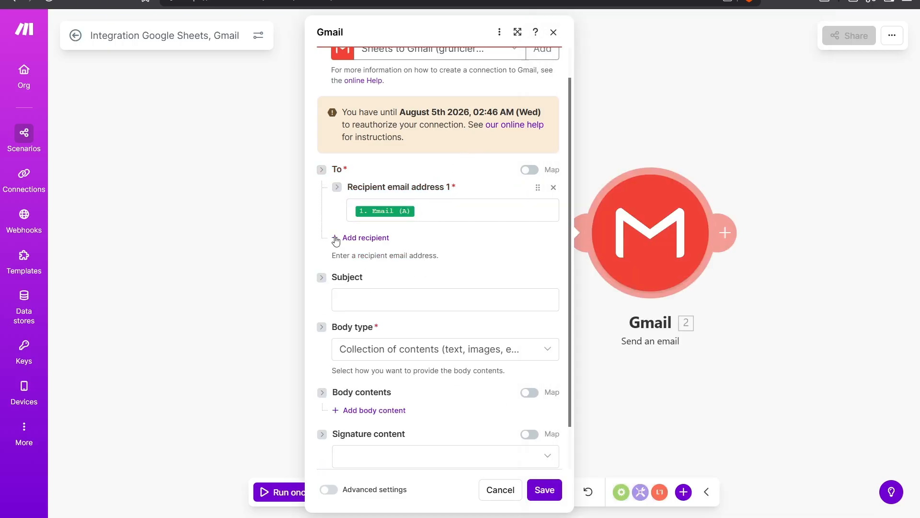
left_click(399, 262)
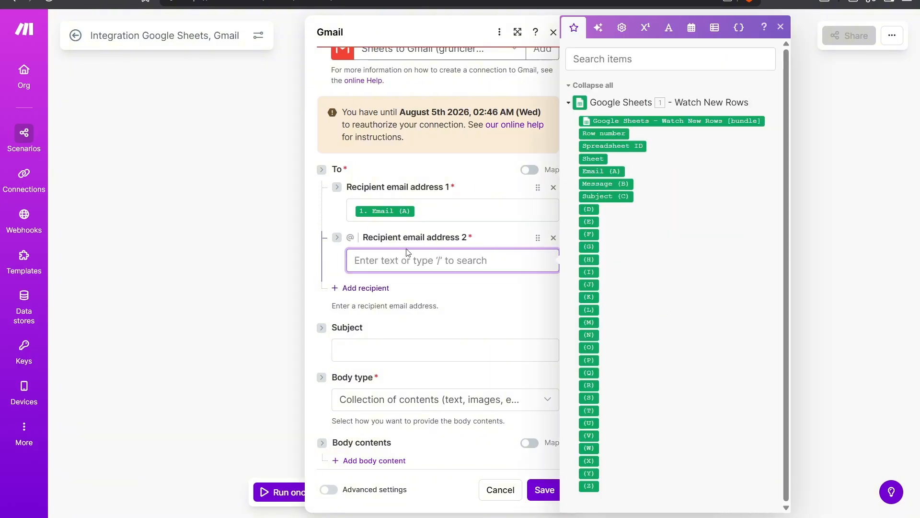
left_click(553, 238)
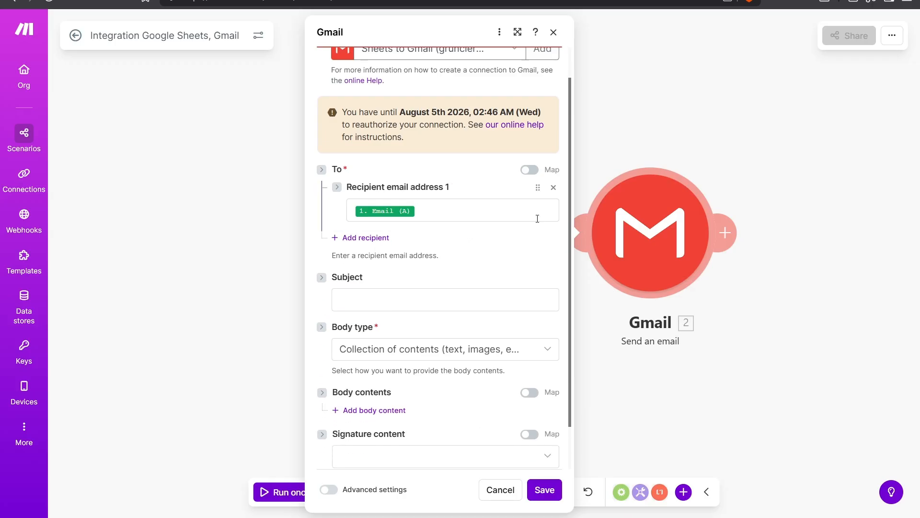
Map the email subject to the Subject (C) column and keep Collection of contents as the body type
scroll(413, 222, "down", 1)
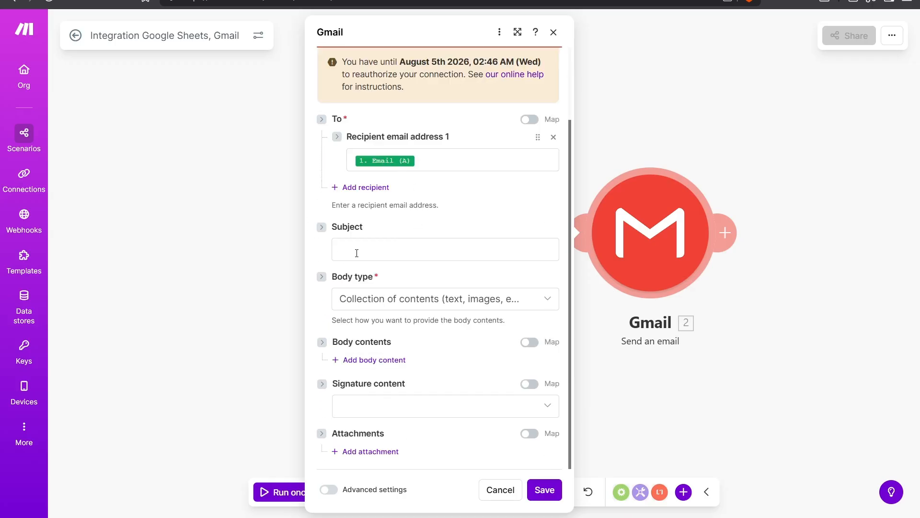
left_click(418, 248)
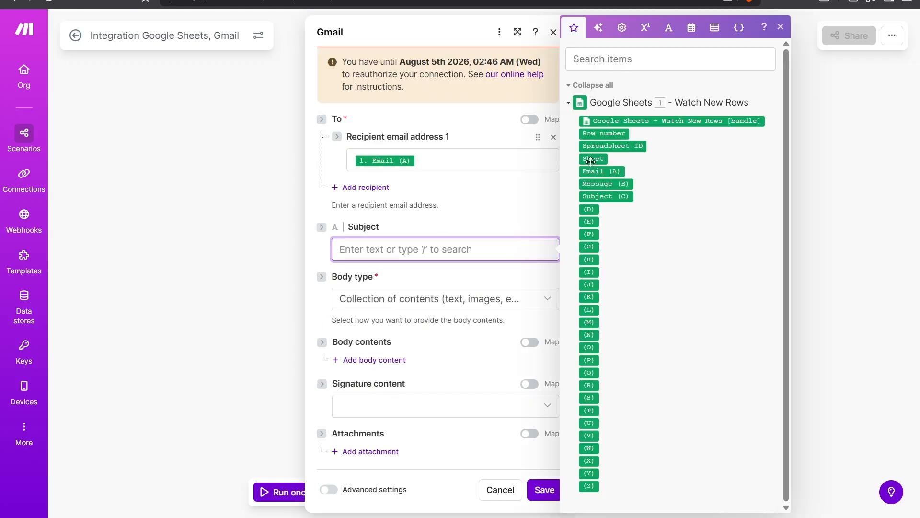
left_click_drag(617, 196, 405, 250)
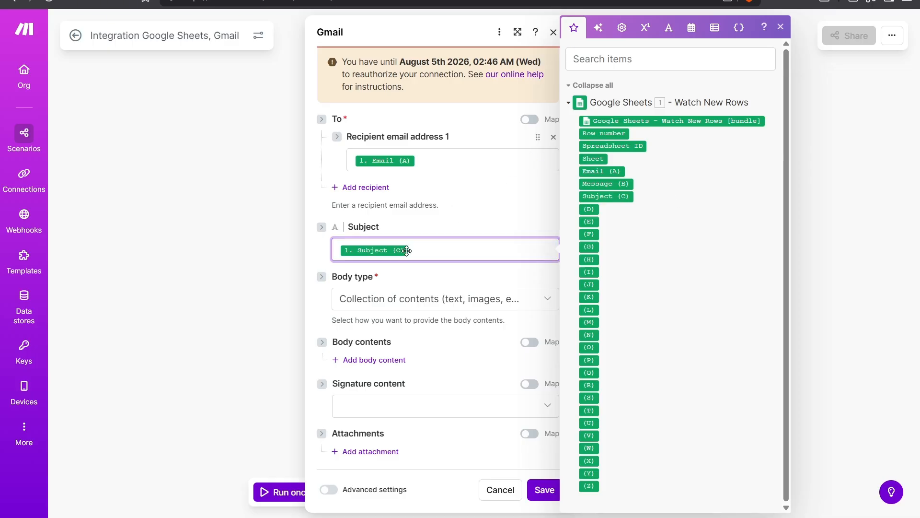
left_click(442, 274)
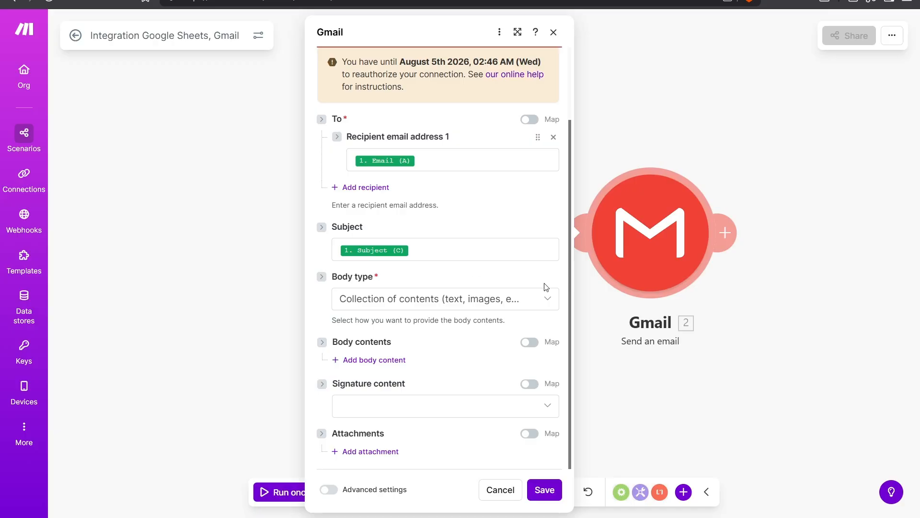
left_click(545, 299)
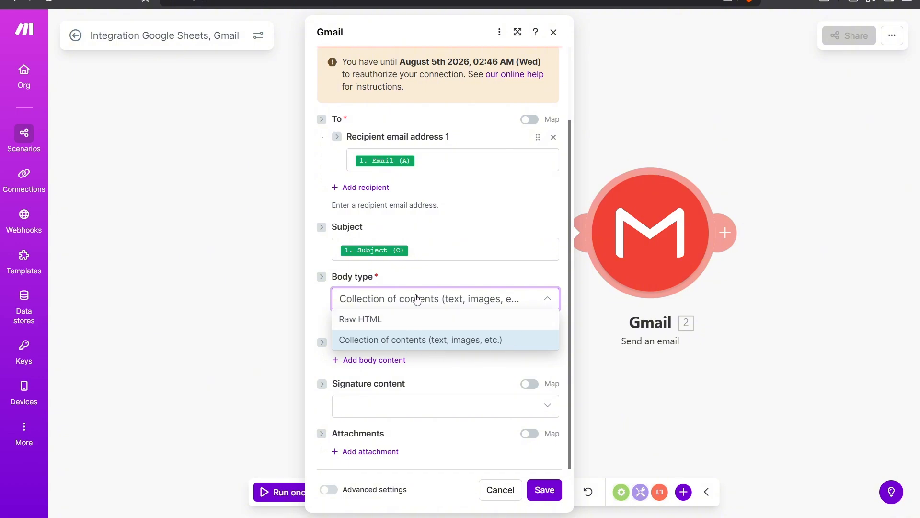
left_click(415, 295)
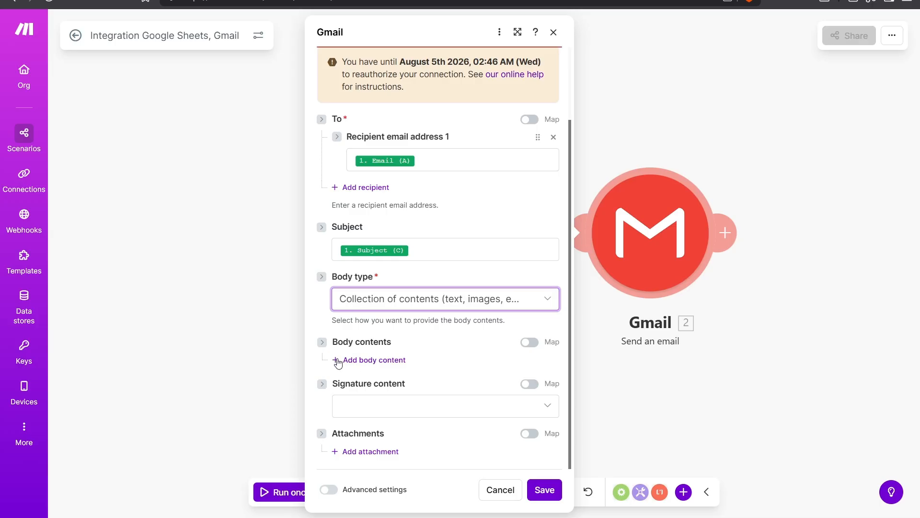
Add a body content item to the email and map its text to the Message (B) column from Google Sheets
left_click(338, 360)
scroll(411, 333, "down", 4)
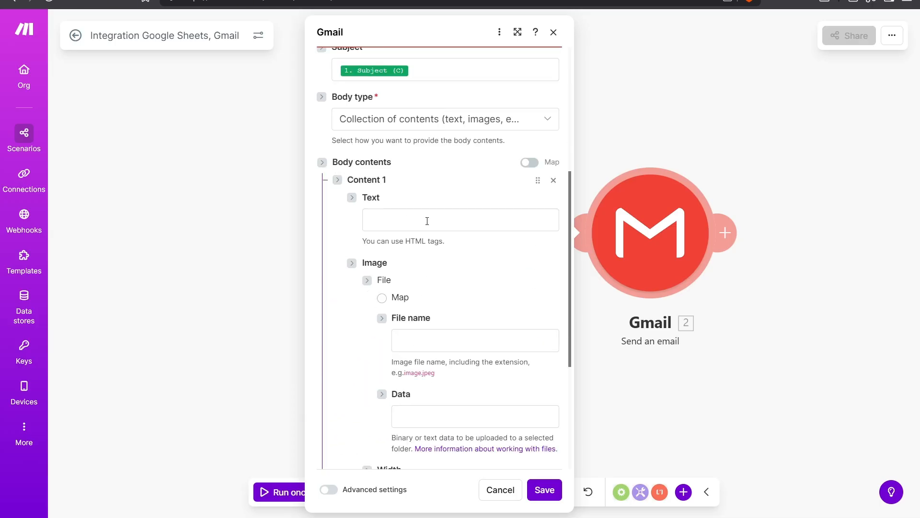
left_click(392, 222)
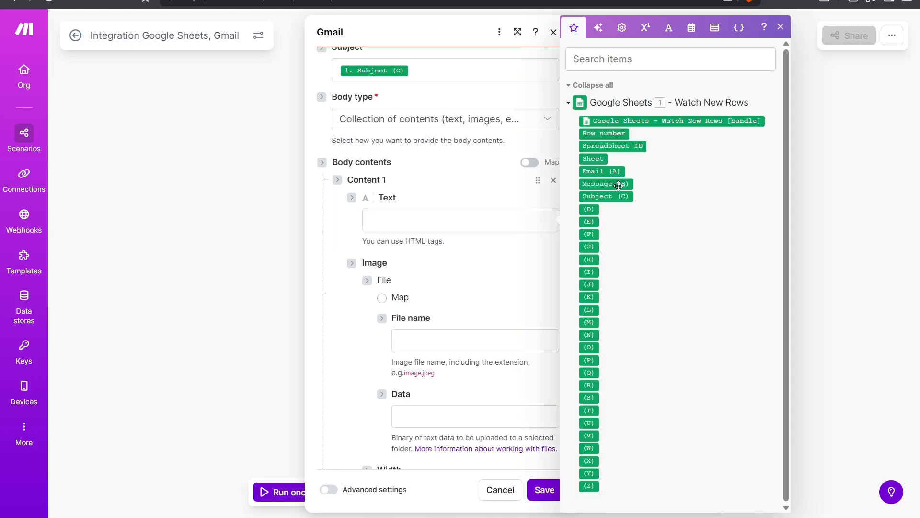
left_click_drag(618, 188, 466, 219)
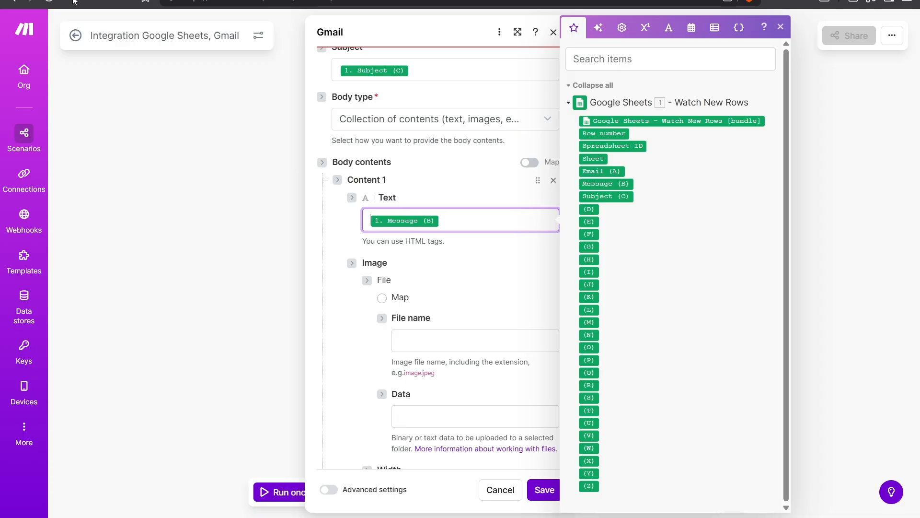
Switch to the Automatic Email spreadsheet and add a bold Name header in cell D1
left_click(168, 1)
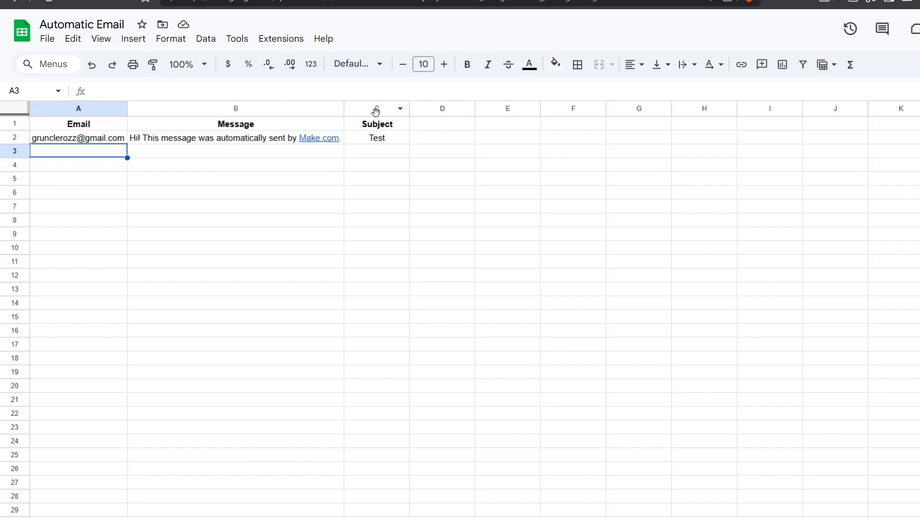
left_click(430, 115)
left_click(429, 123)
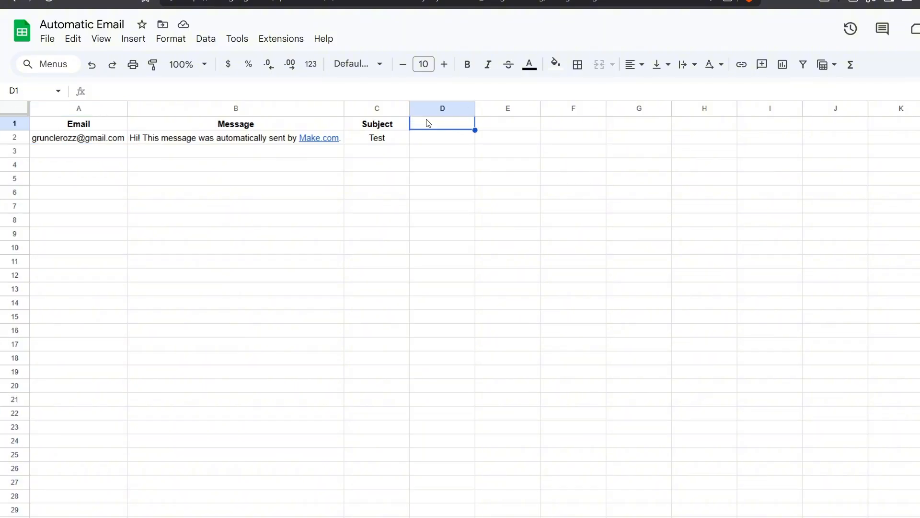
key("ctrl+b")
type("Mame")
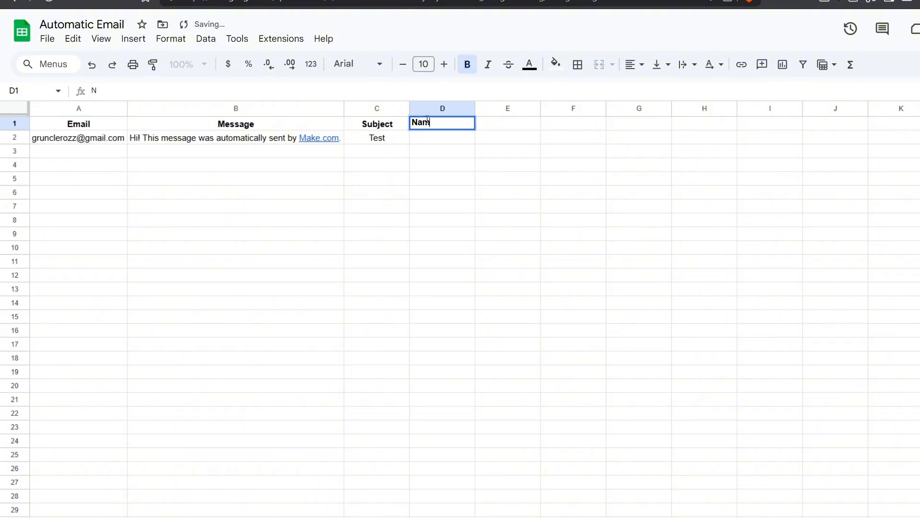
key("Tab")
Enter the recipient's name in cell D2 and try to centre cells D1:D2
left_click(436, 137)
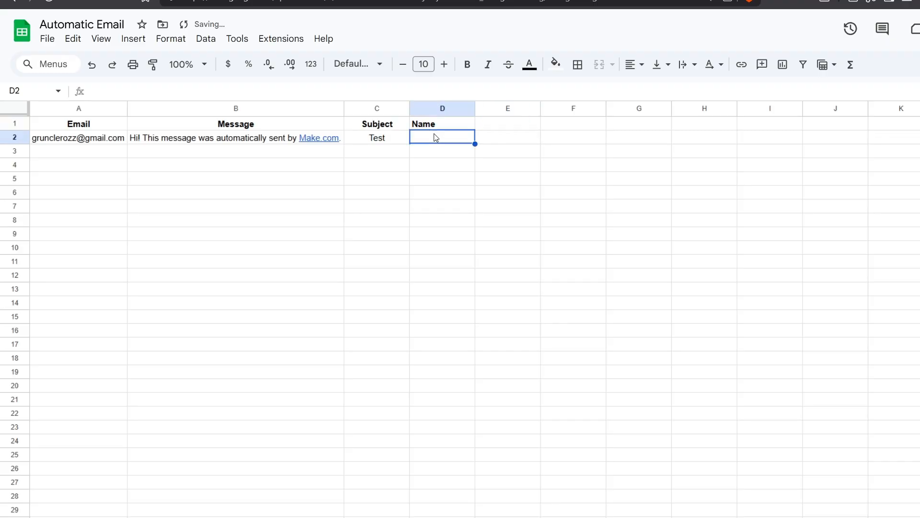
type("R")
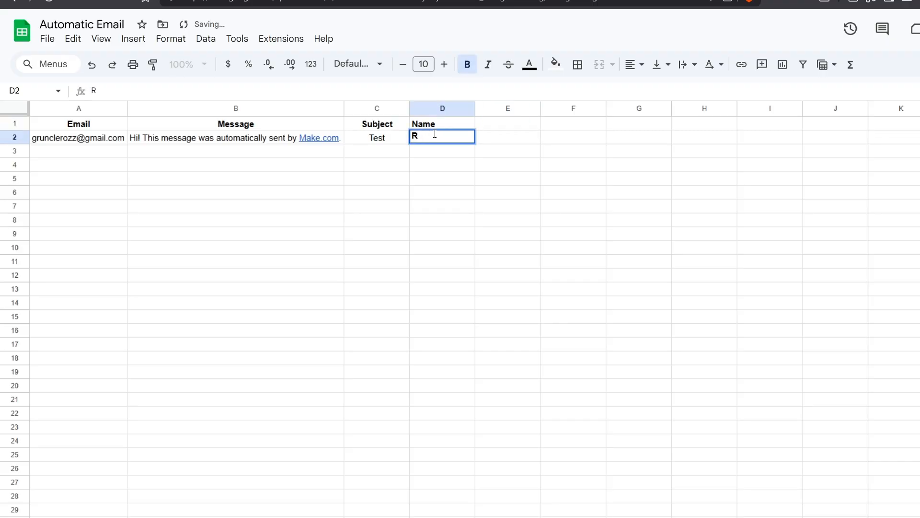
type("izozz")
key("Return")
mouse_move(434, 136)
left_mouse_down()
mouse_move(438, 121)
mouse_move(442, 128)
left_mouse_up()
key("ctrl+e")
left_click(479, 169)
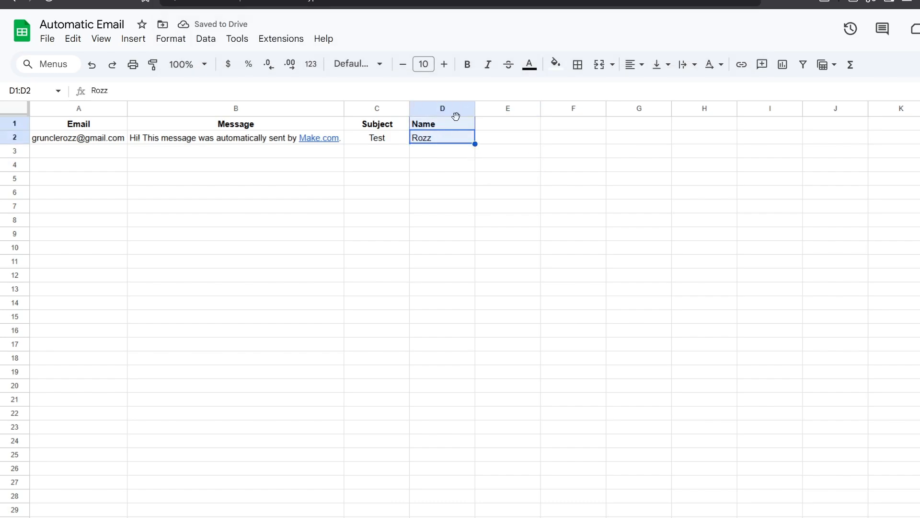
left_click(401, 182)
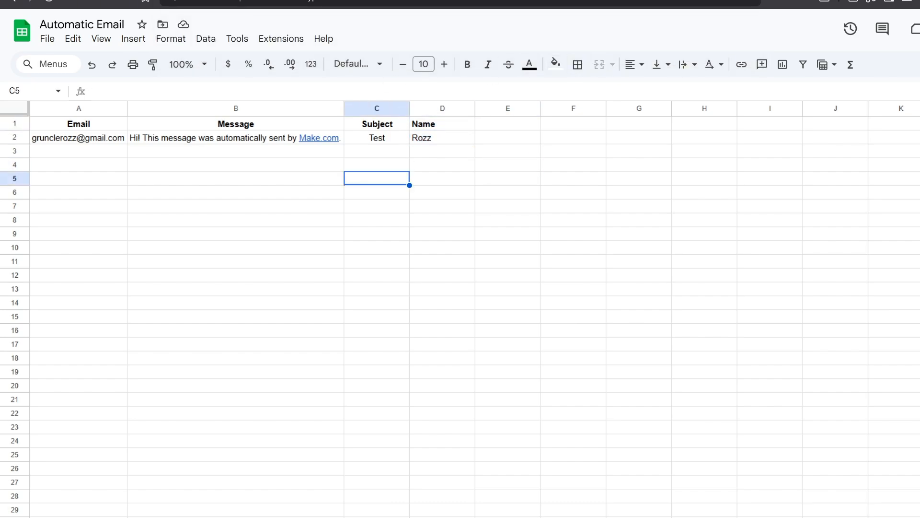
Return to the Make scenario and insert the greeting "Hi", the column (D) value and a comma before Message (B) in the body text
key("ctrl+Tab")
scroll(480, 270, "down", 2)
scroll(480, 265, "up", 1)
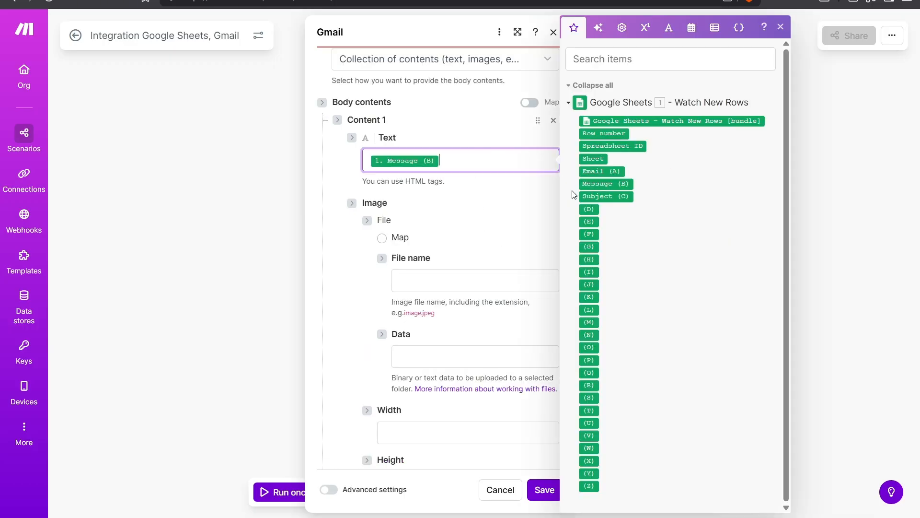
left_click(370, 160)
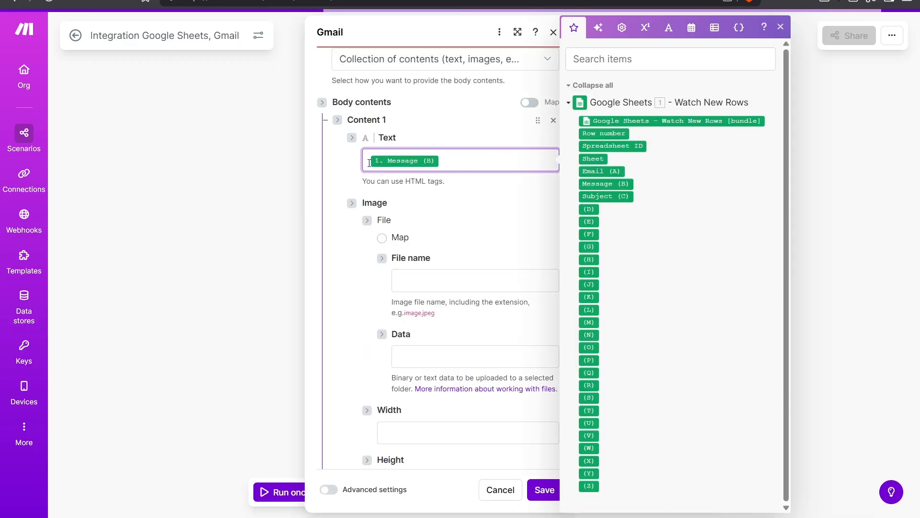
type("Hi,")
key("BackSpace")
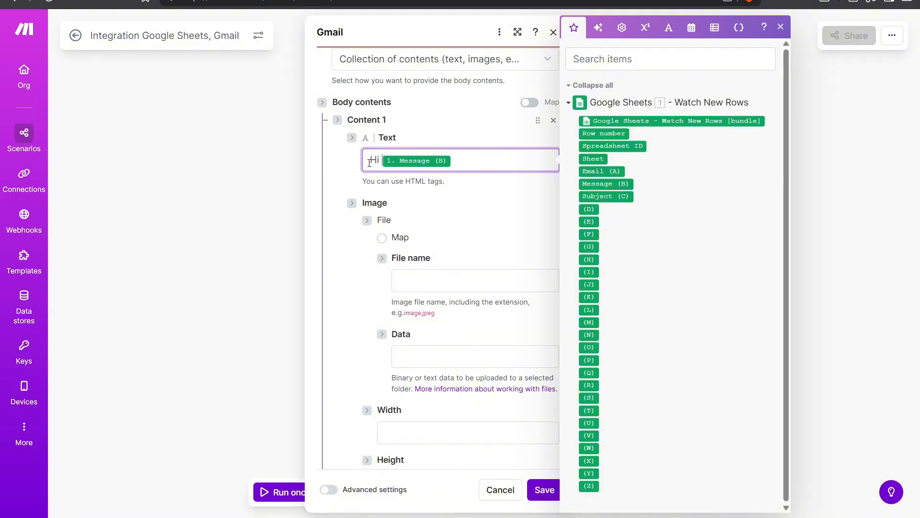
left_click_drag(587, 209, 381, 162)
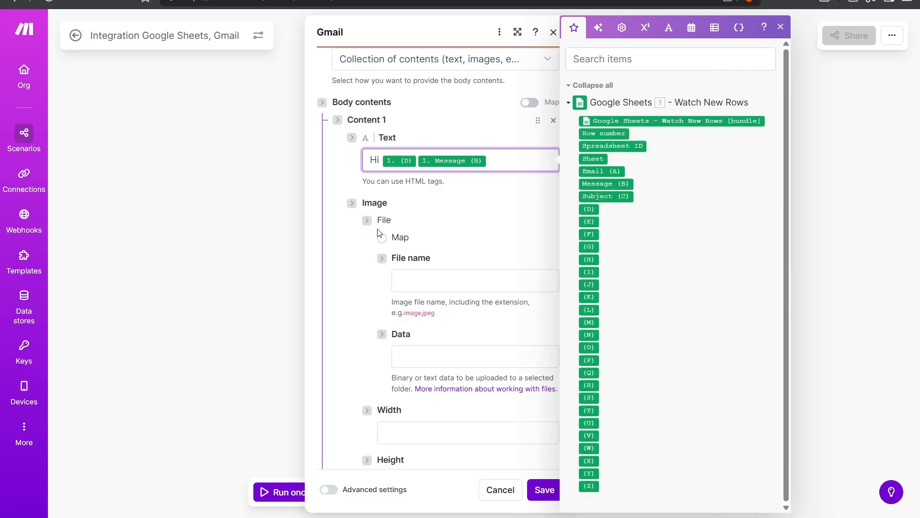
type(",")
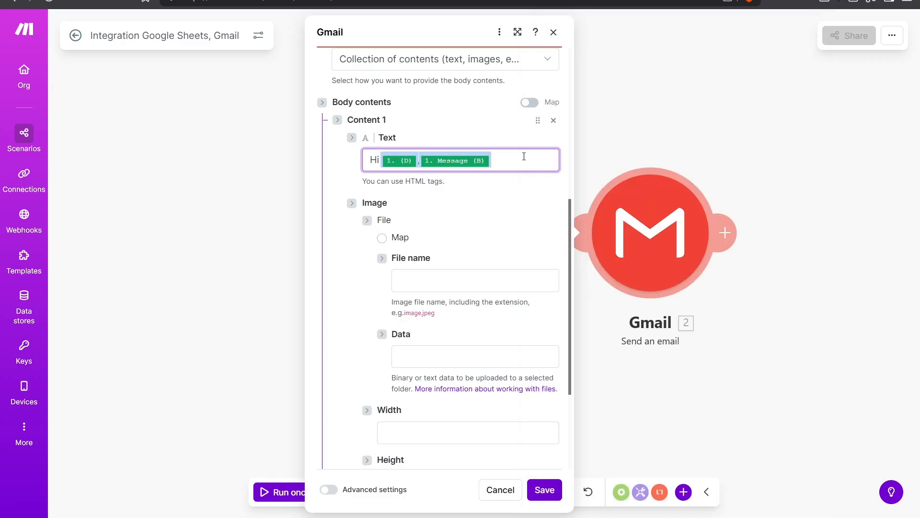
left_click(521, 164)
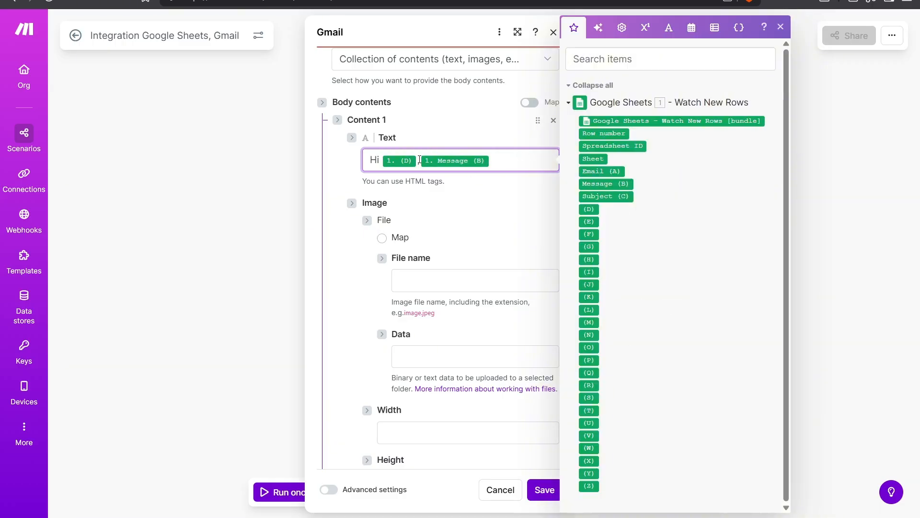
left_click(419, 159)
left_click(523, 195)
Choose Empty for the email's signature content
scroll(463, 232, "down", 3)
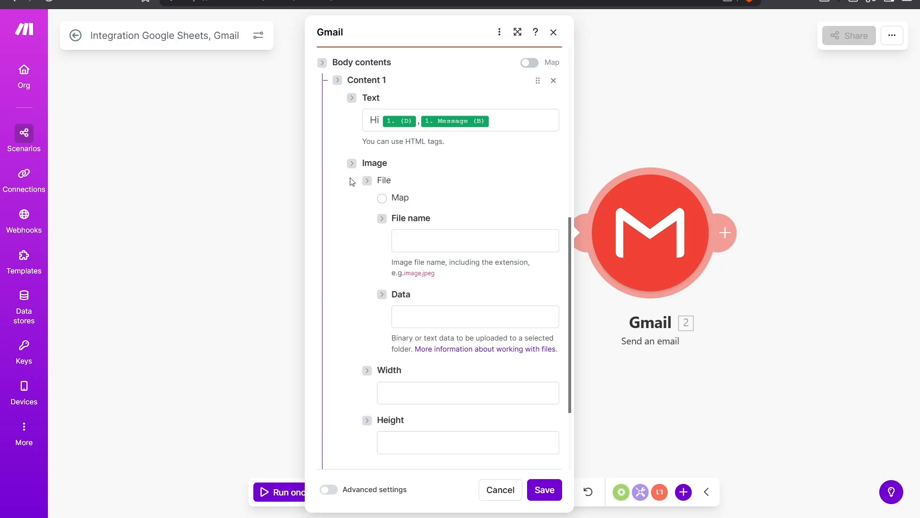
scroll(429, 208, "down", 2)
scroll(435, 332, "down", 1)
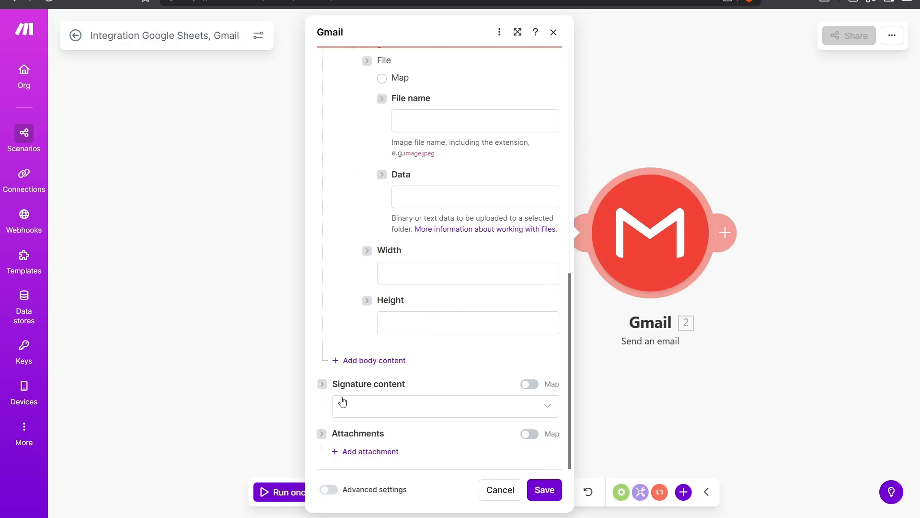
left_click(367, 420)
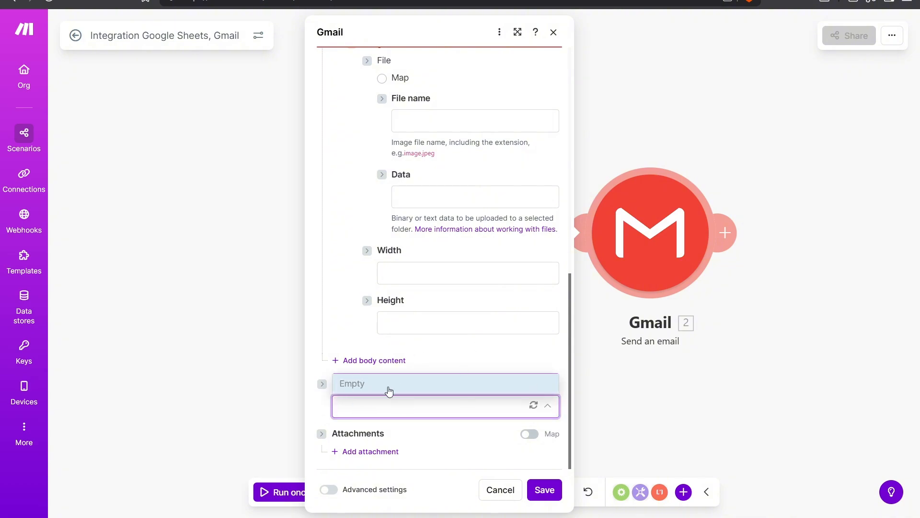
left_click(384, 383)
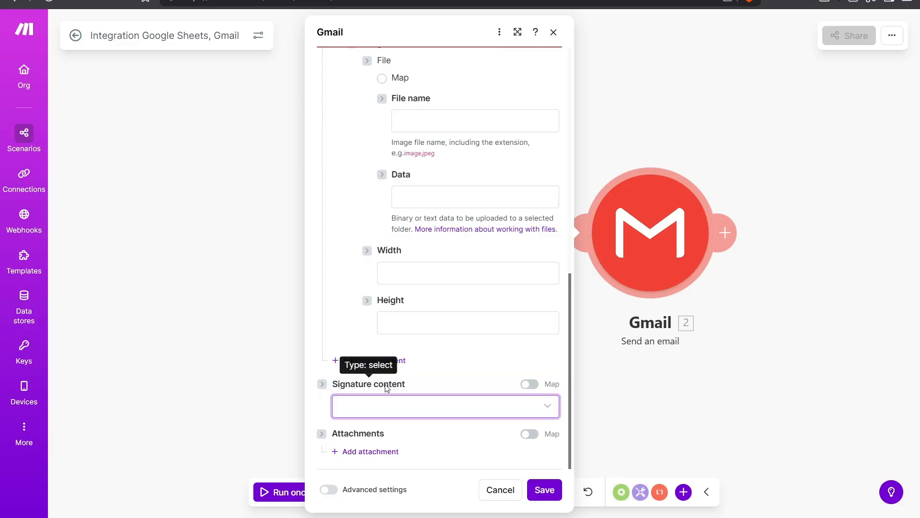
Add an attachment entry to the email and remove it again
left_click(372, 450)
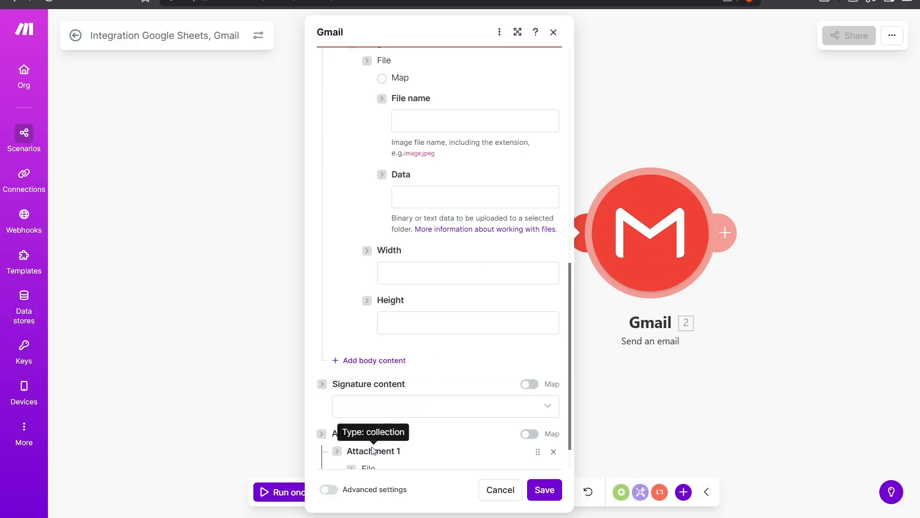
scroll(403, 402, "down", 3)
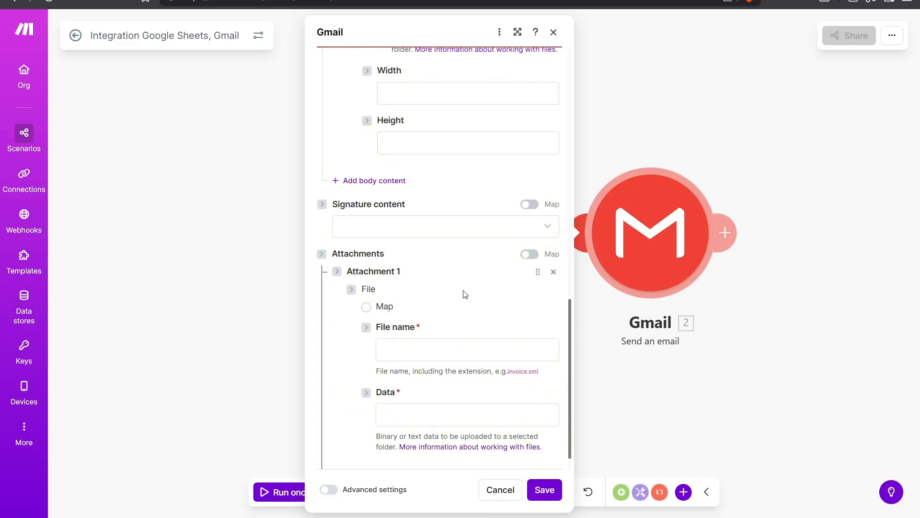
left_click(554, 272)
Save the Gmail module's settings and run the scenario once
scroll(540, 287, "up", 7)
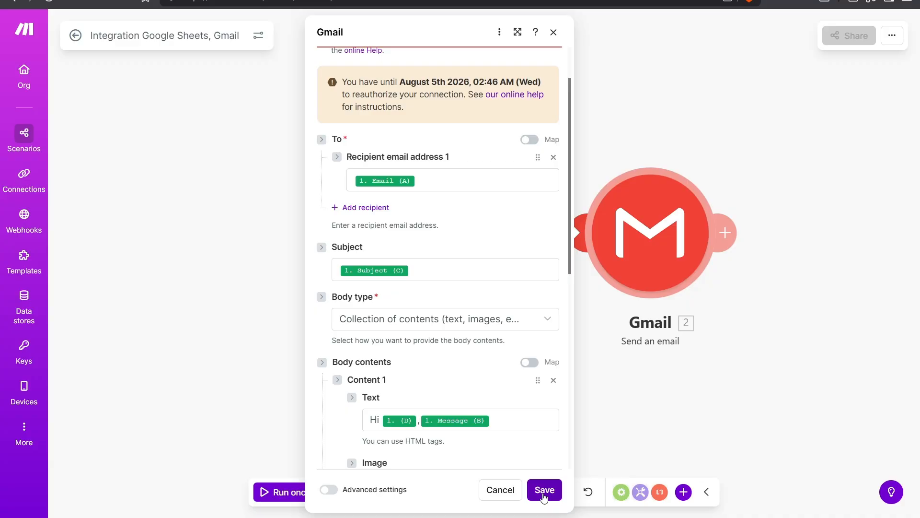
left_click(544, 490)
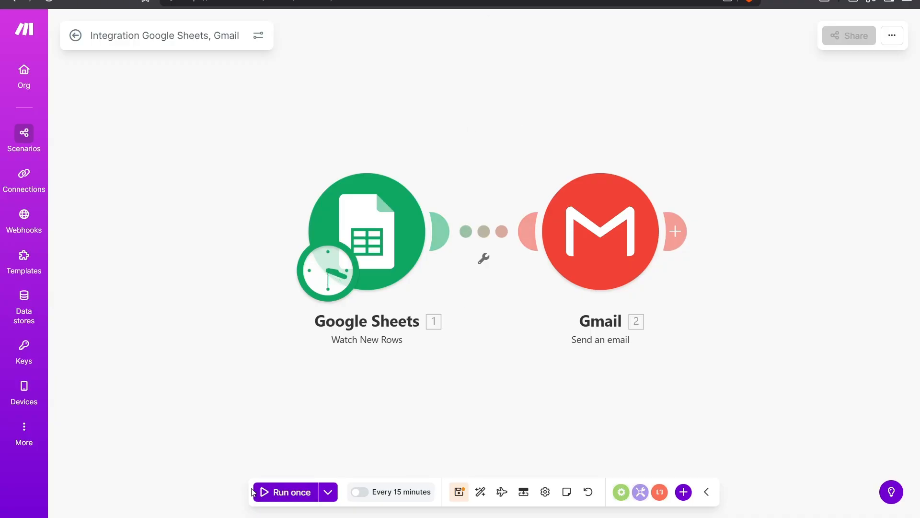
left_click(277, 493)
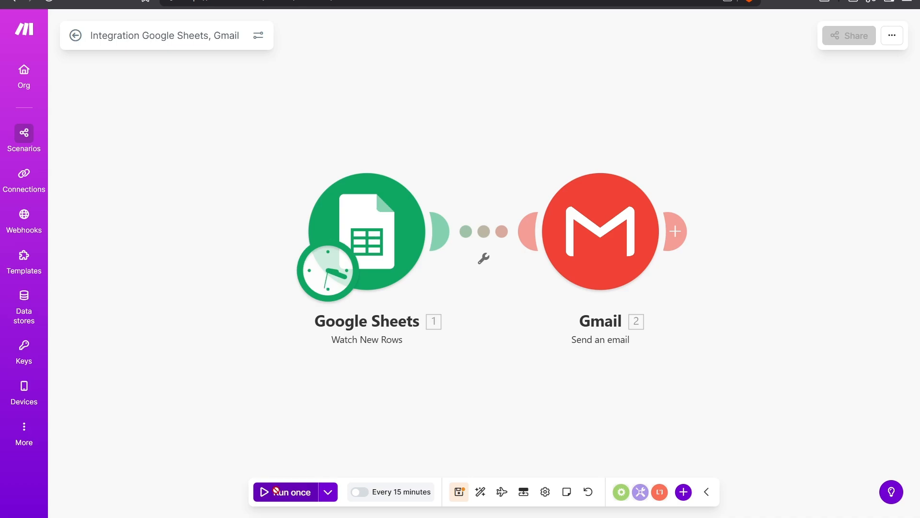